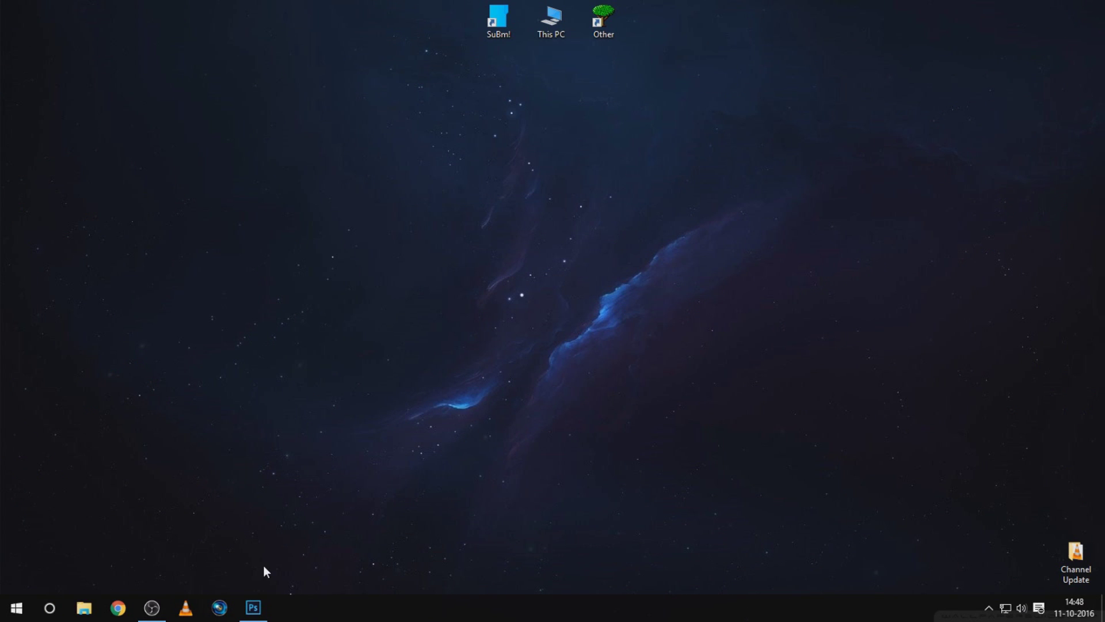
Step: Create a new 1000 × 1000 px document with a transparent background named 'Logo'
click(253, 607)
click(41, 15)
click(41, 25)
click(457, 194)
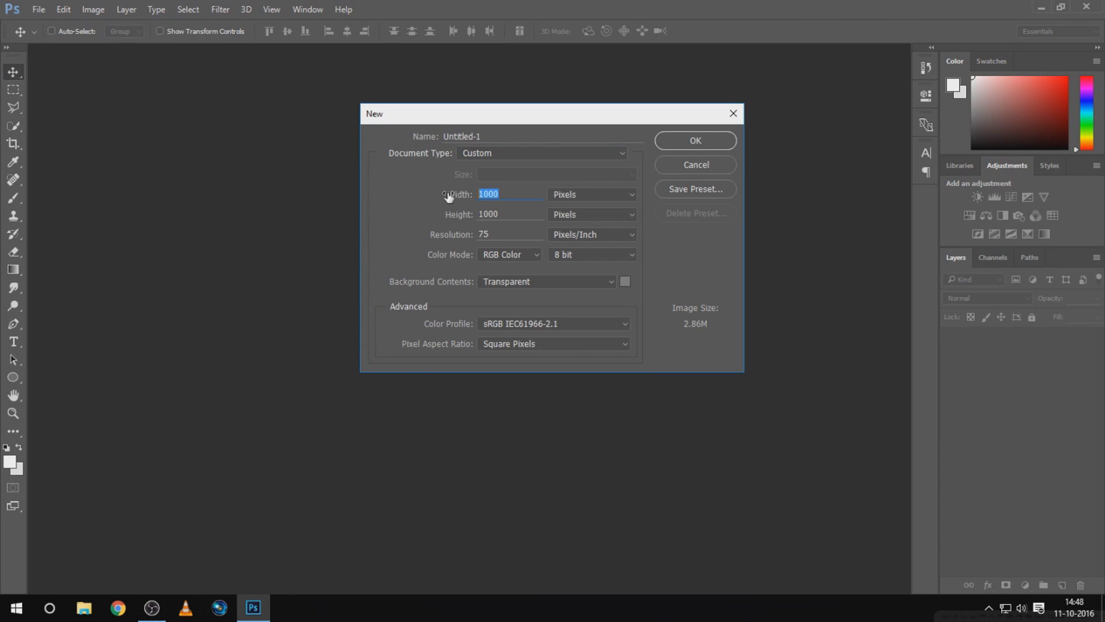
key(Tab)
click(508, 282)
click(684, 133)
click(402, 136)
text(Logo)
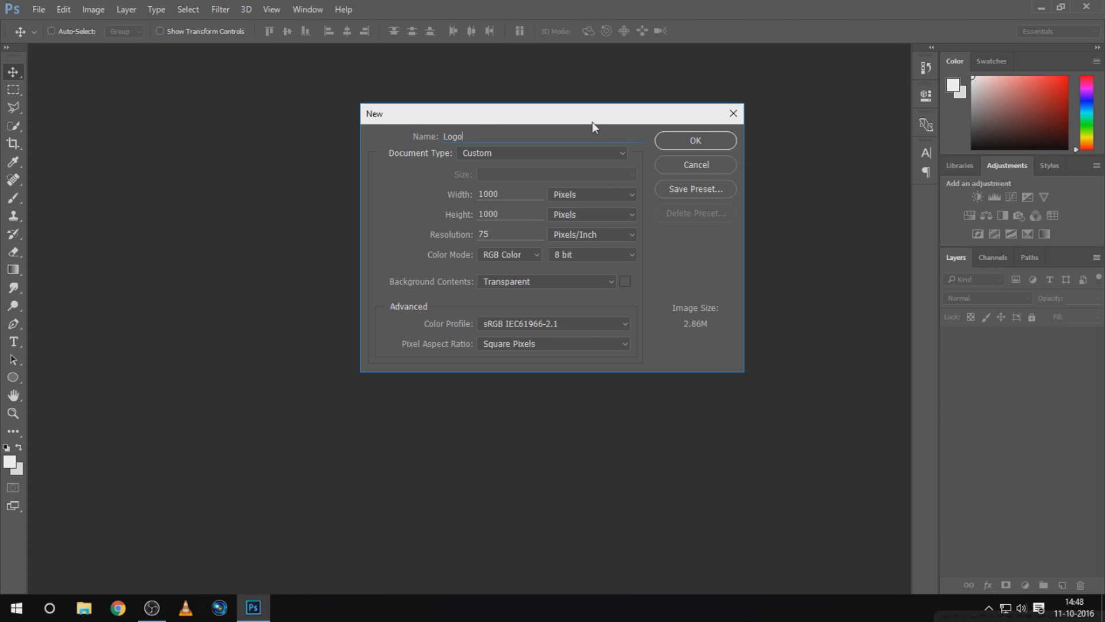
click(714, 141)
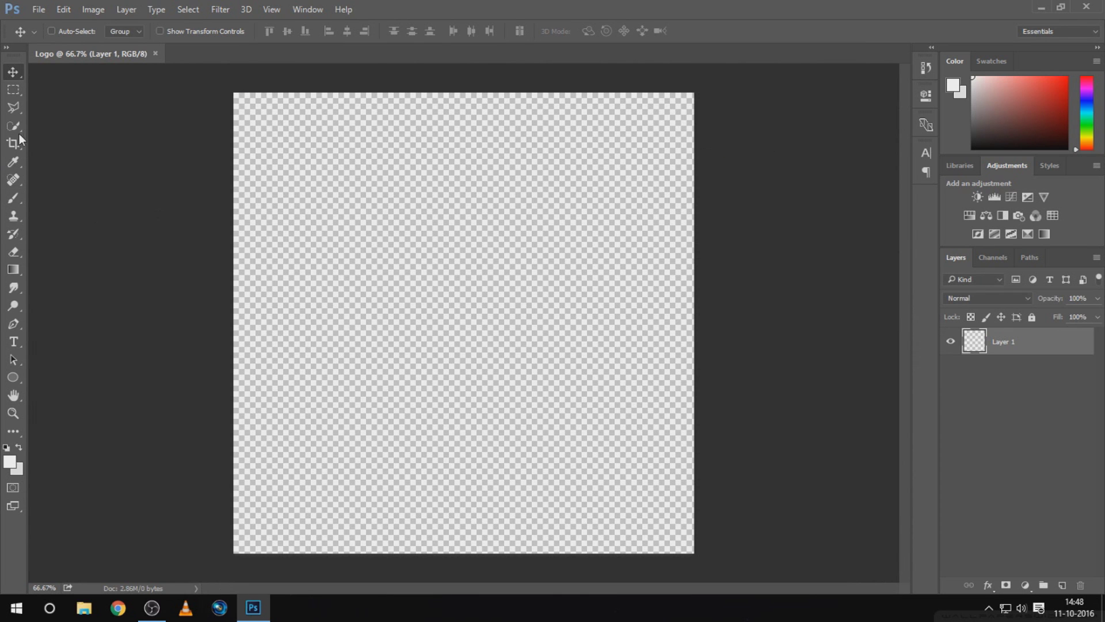
Step: Pick the dark blue preset for the Gradient tool
click(14, 269)
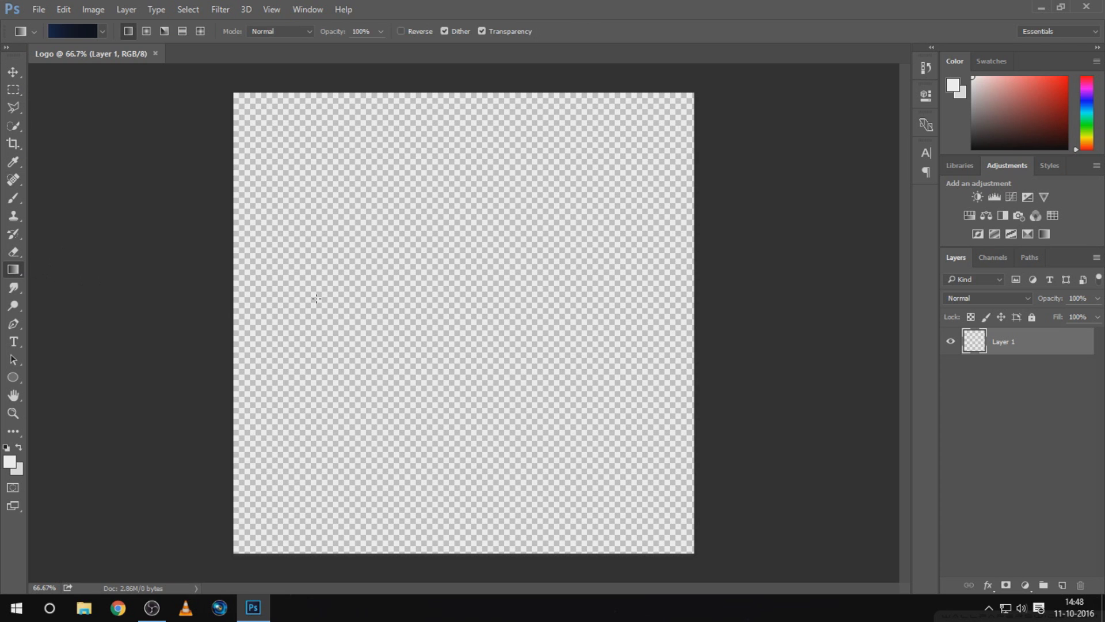
click(66, 29)
scroll(756, 185, down, 5)
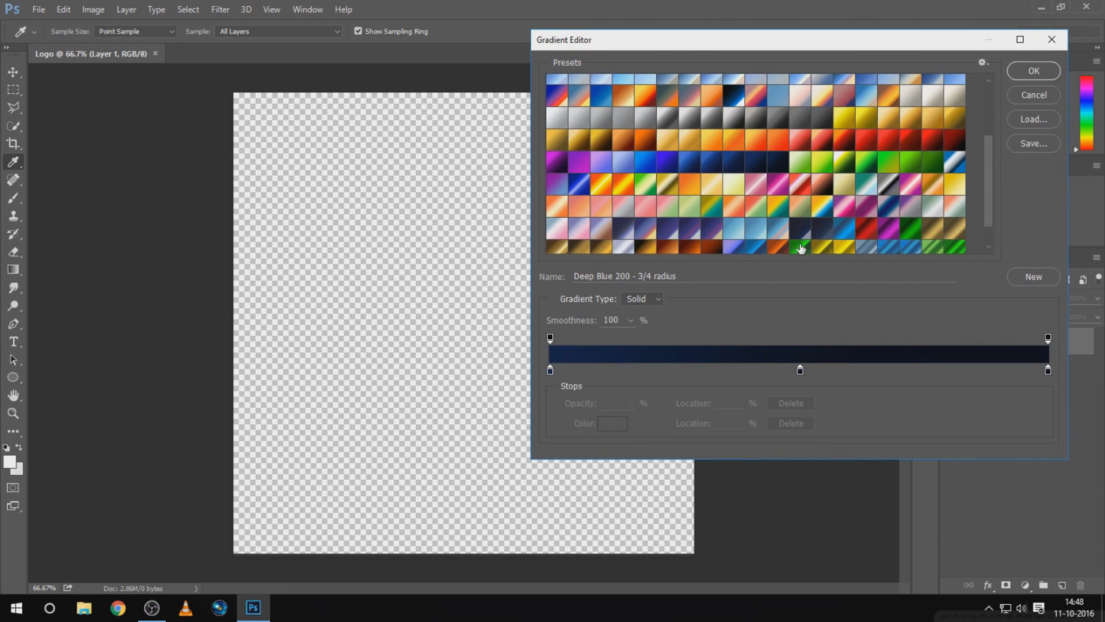
click(1034, 71)
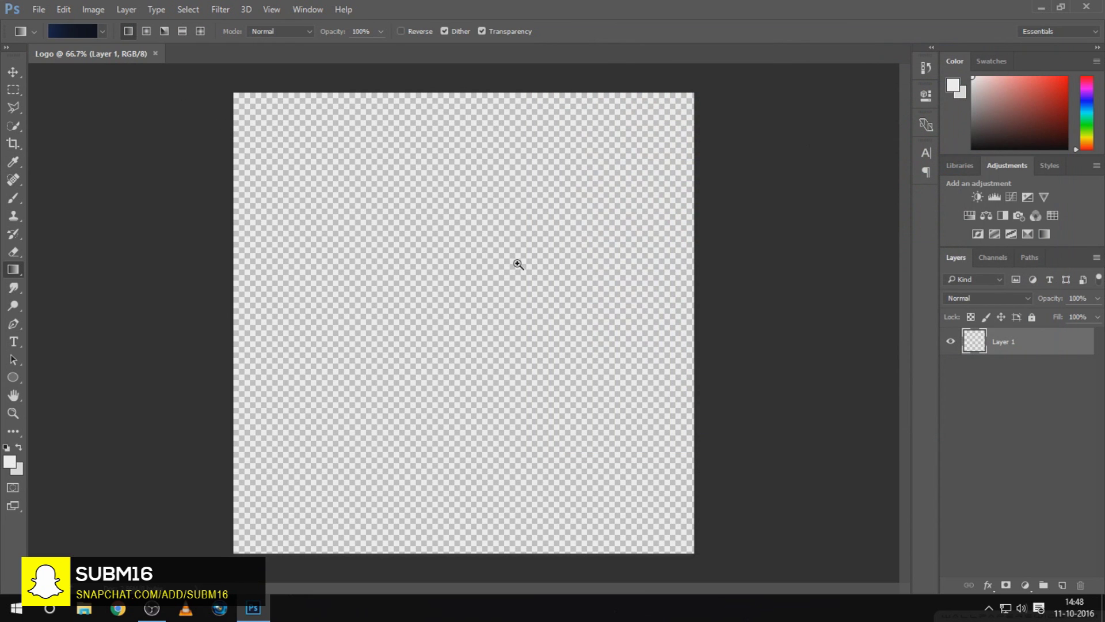
Step: Drag a diagonal dark navy gradient across the canvas and fit it on screen
drag(523, 263, 469, 285)
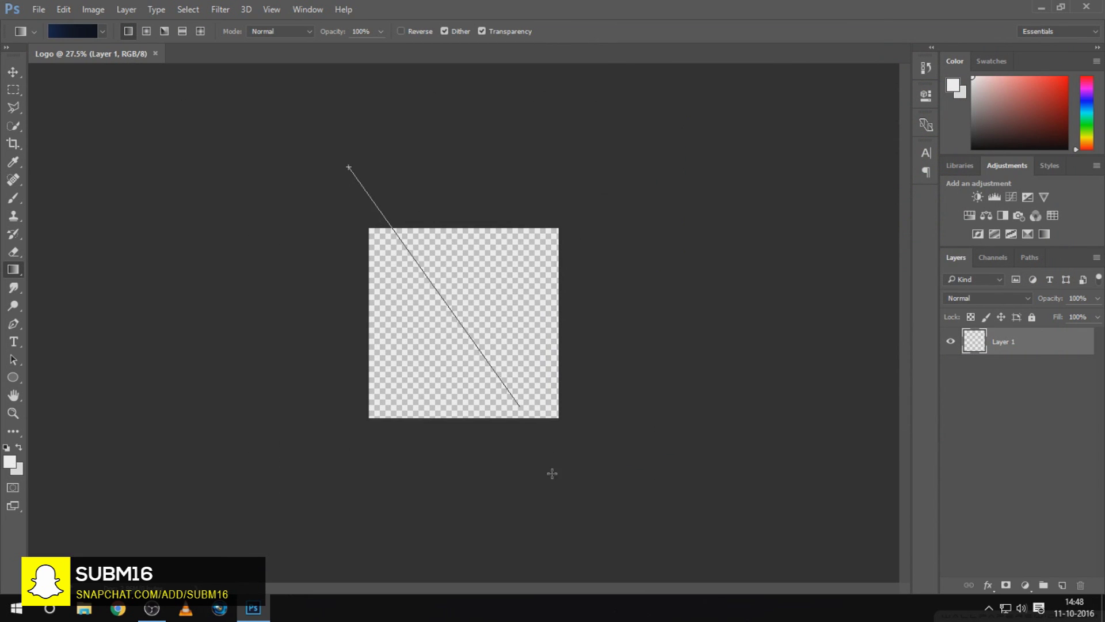
drag(349, 167, 626, 599)
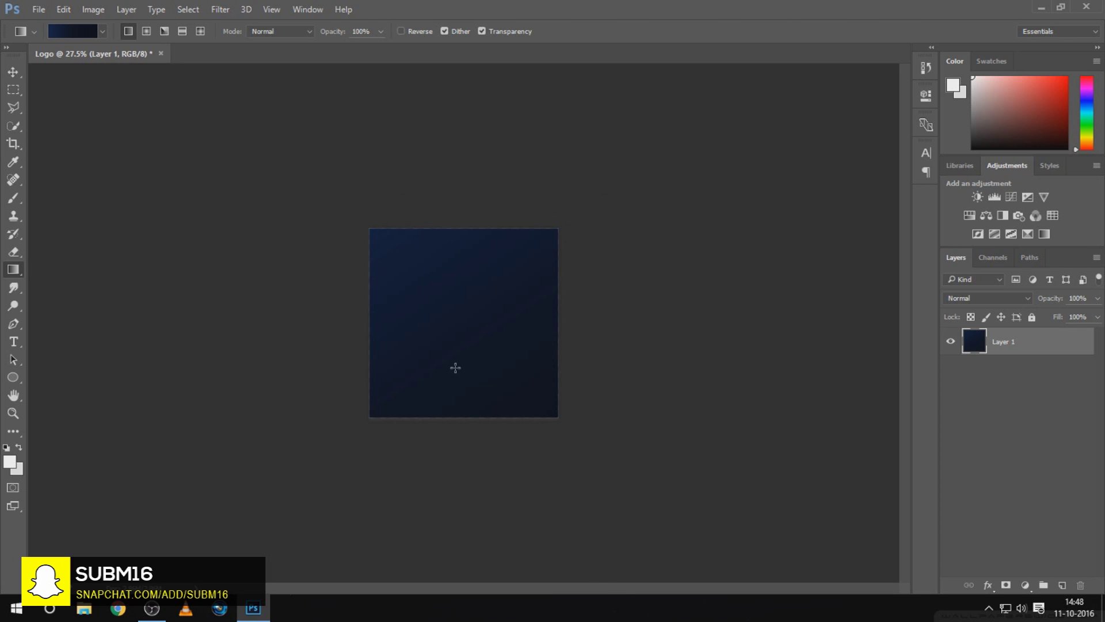
drag(375, 232, 698, 588)
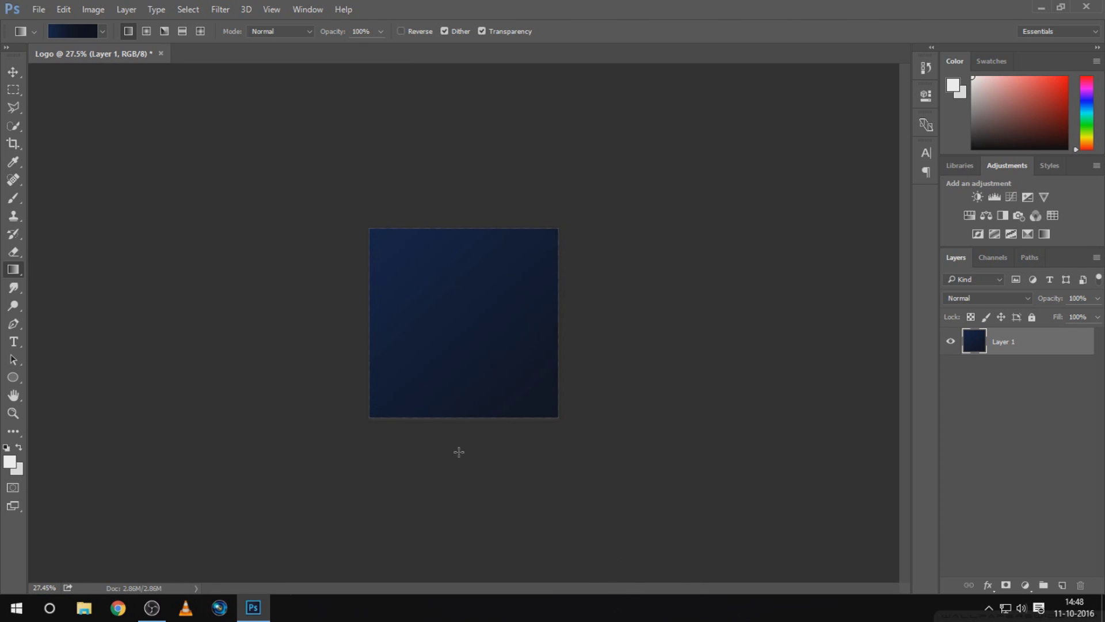
key(ctrl+0)
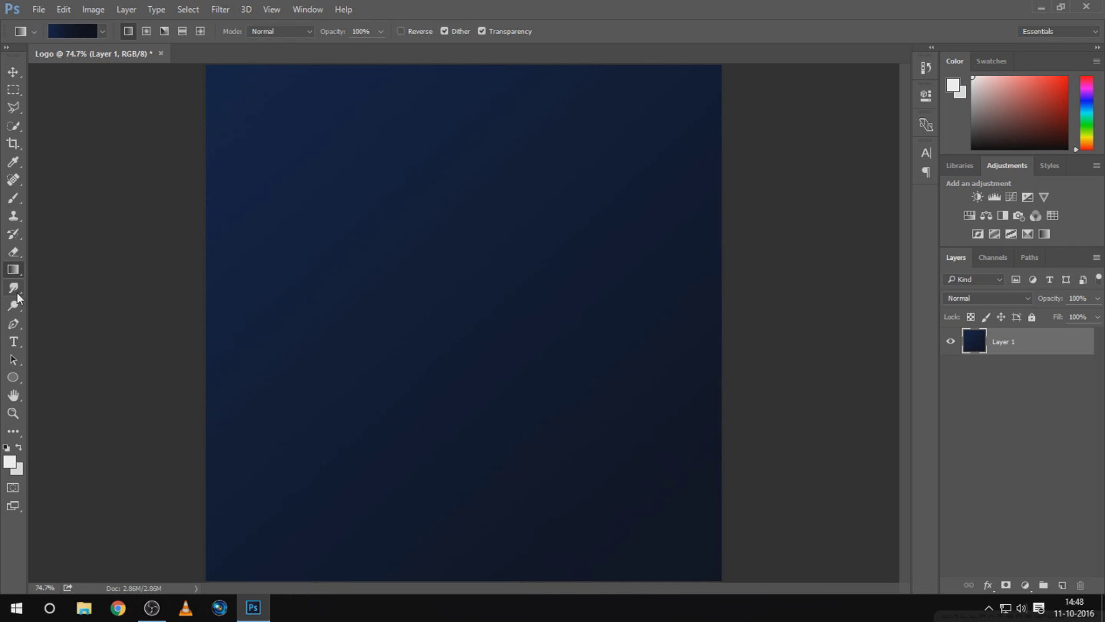
click(14, 341)
Step: Type a large V and move it to the centre of the canvas
click(330, 382)
drag(326, 429, 305, 506)
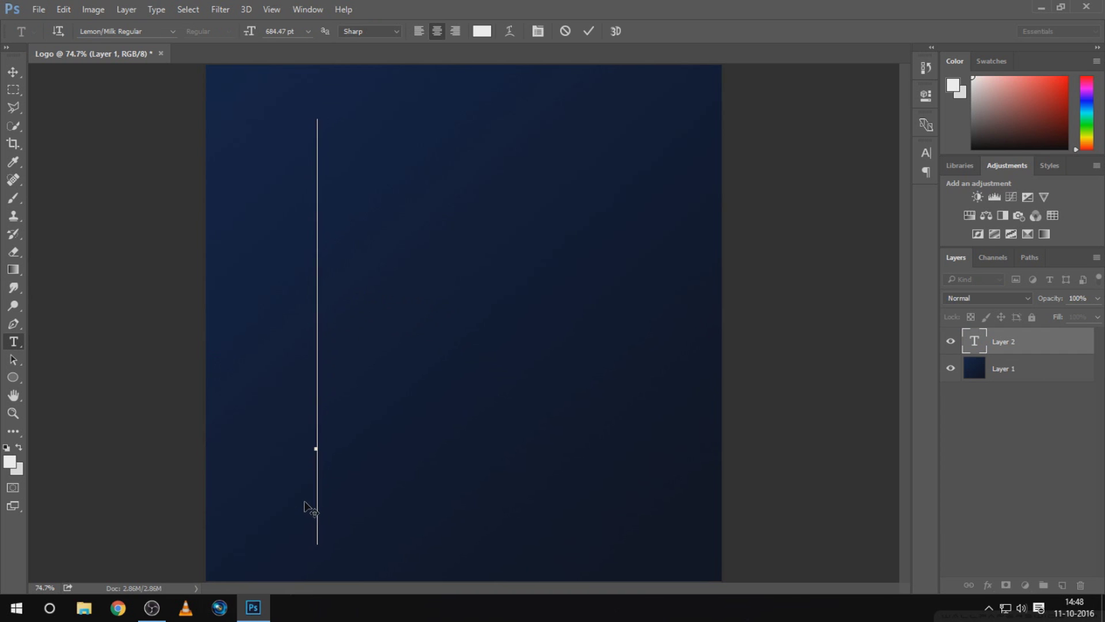
text(V)
key(ctrl+a)
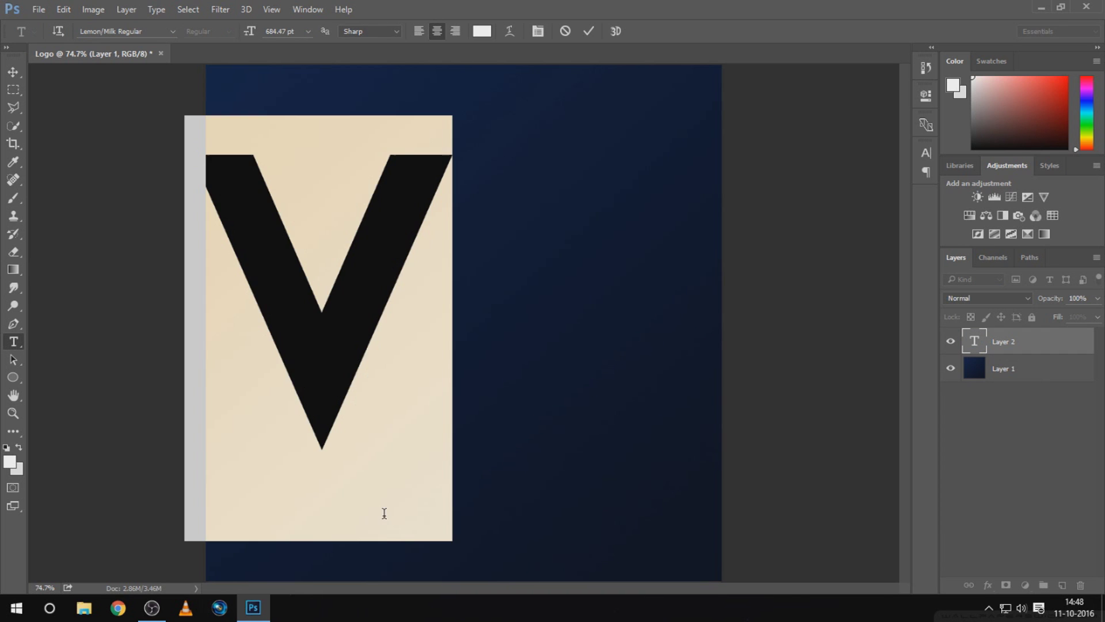
click(13, 72)
mouse_move(321, 252)
mouse_down()
mouse_move(456, 280)
mouse_move(456, 269)
mouse_up()
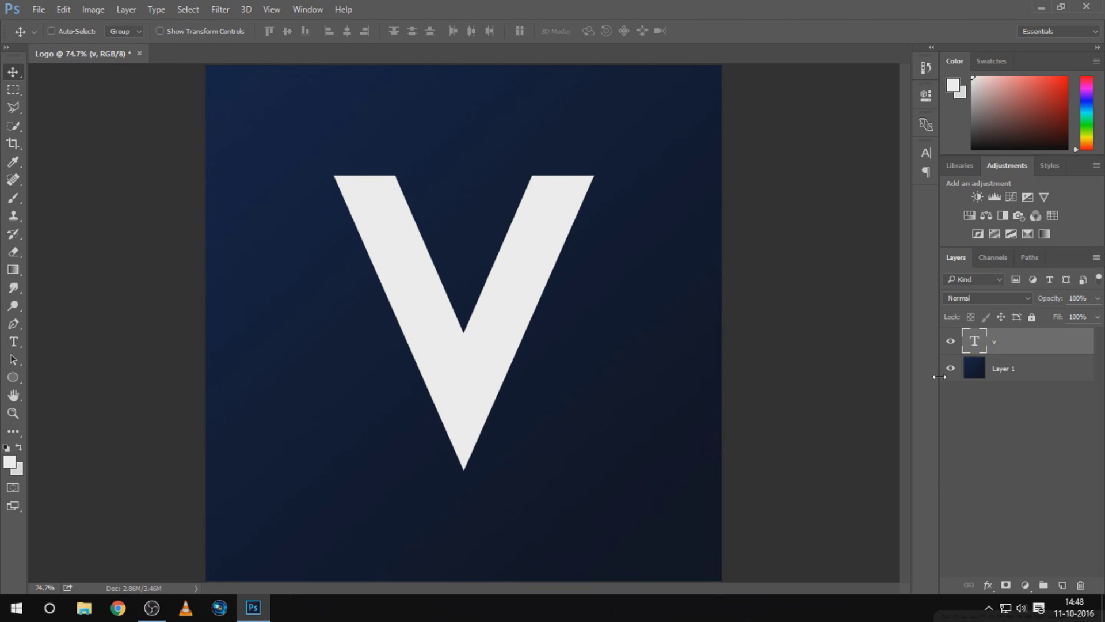
Step: Duplicate the V layer and rasterize the 'v copy' type layer
drag(975, 345, 1062, 585)
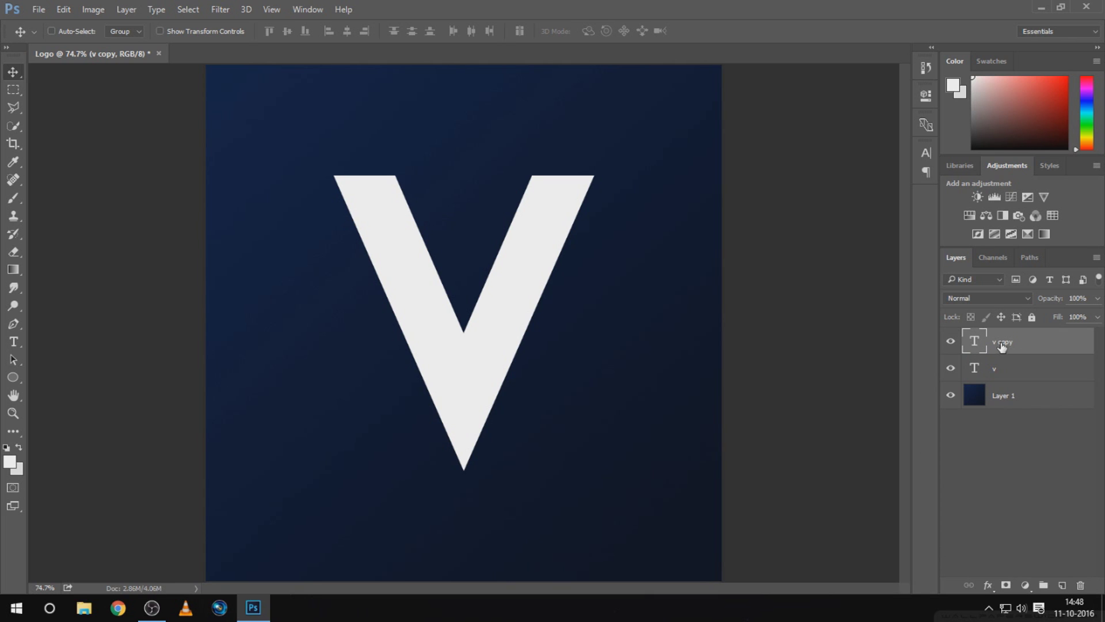
right_click(1000, 343)
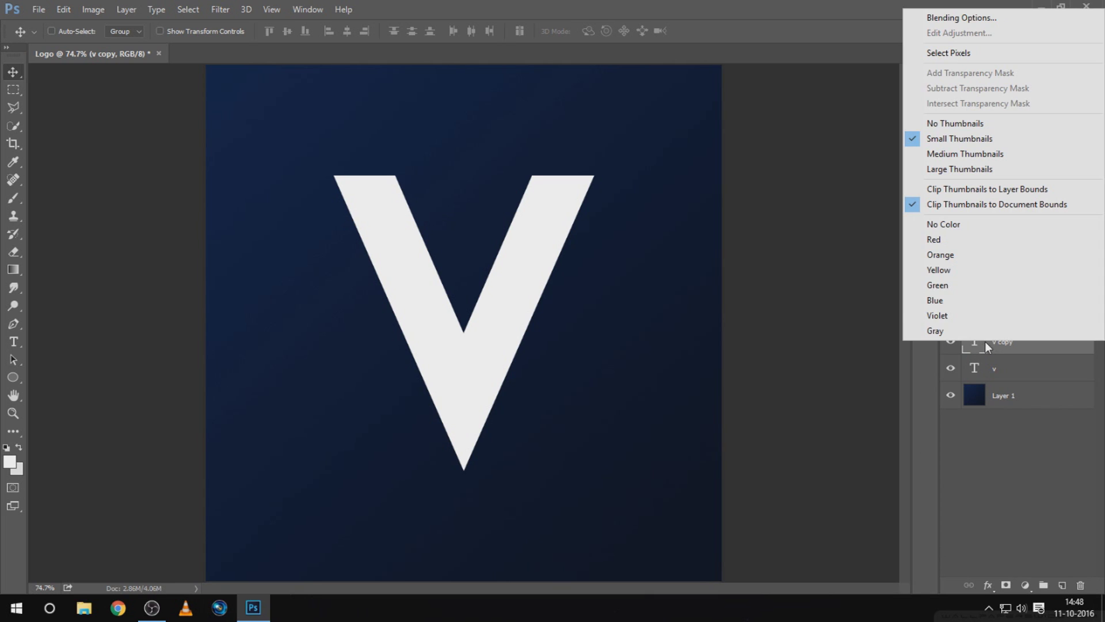
click(943, 223)
right_click(1003, 345)
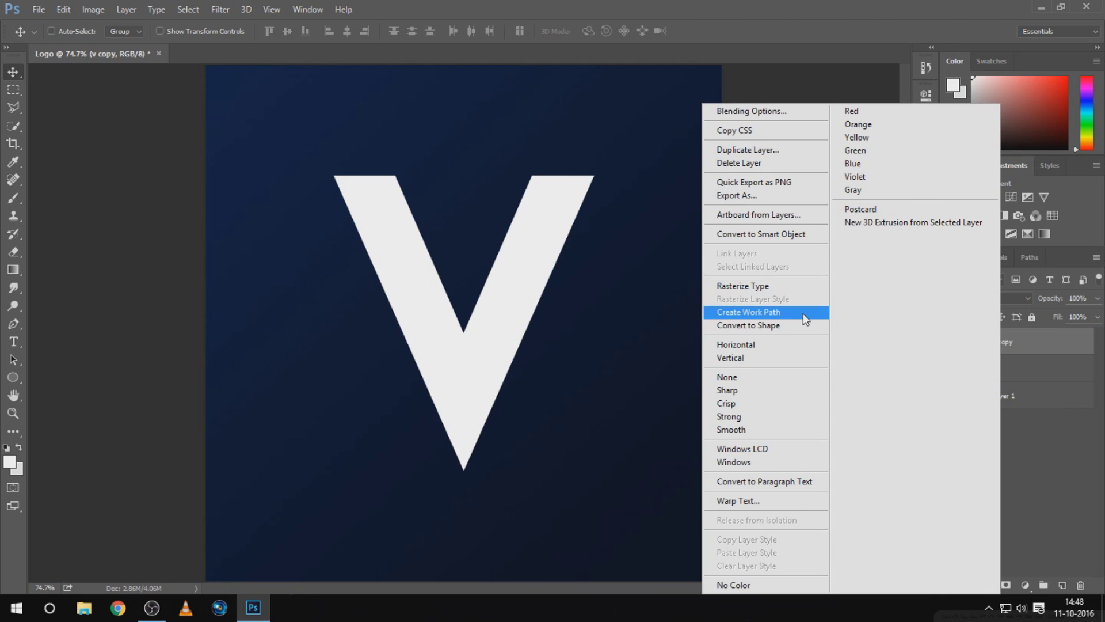
click(751, 288)
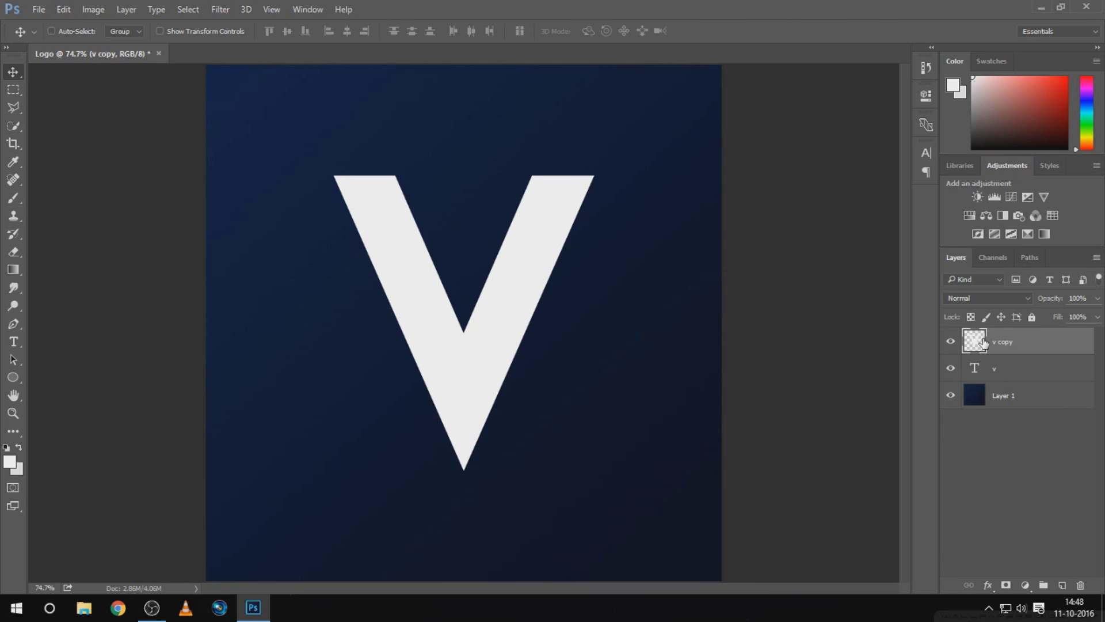
Step: Load the V as a selection and expand it by 10 px
drag(1001, 341, 983, 343)
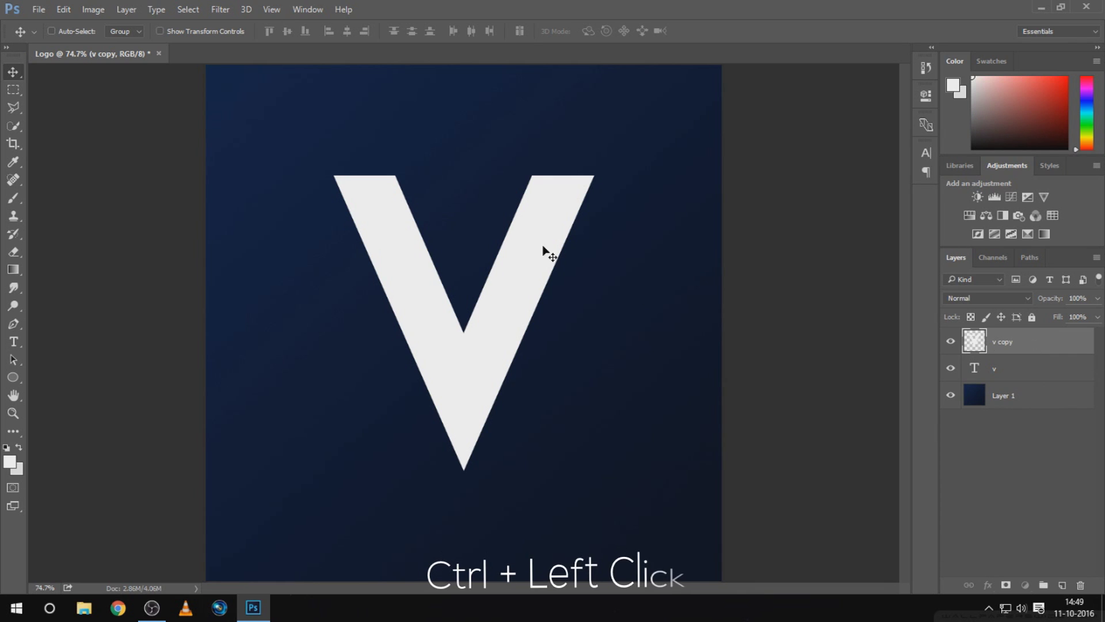
key(ctrl)
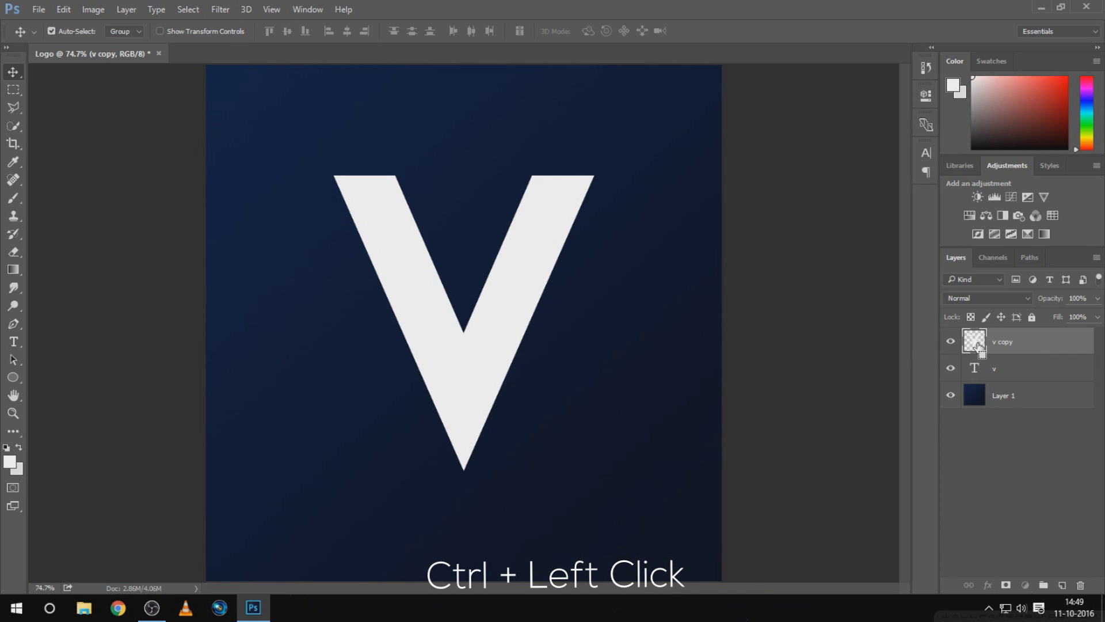
ctrl+click(980, 346)
click(220, 9)
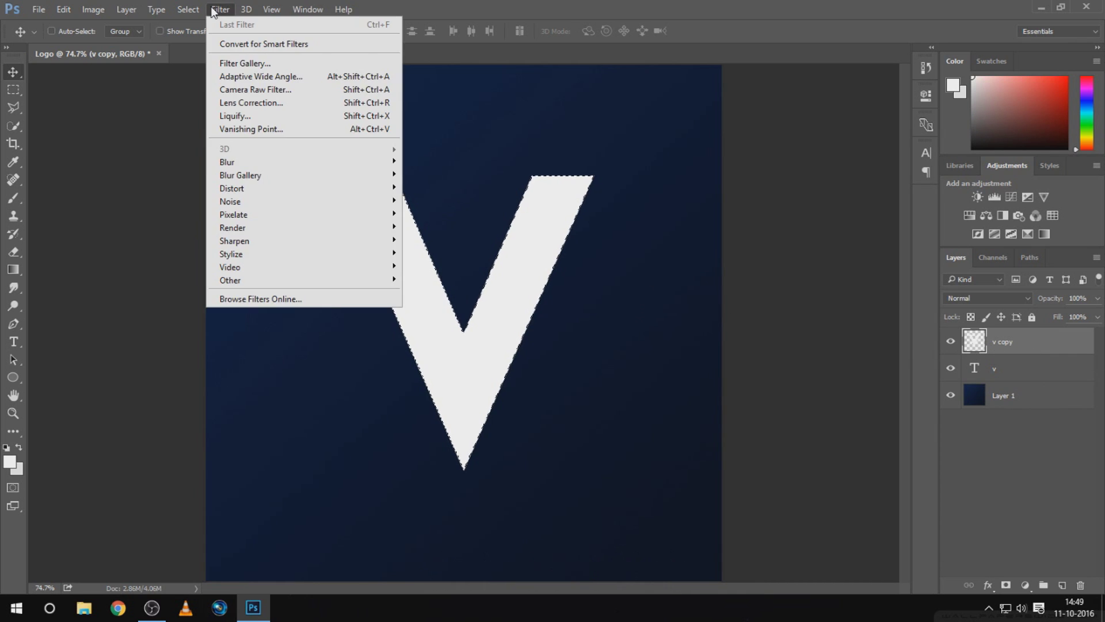
mouse_move(249, 188)
click(349, 217)
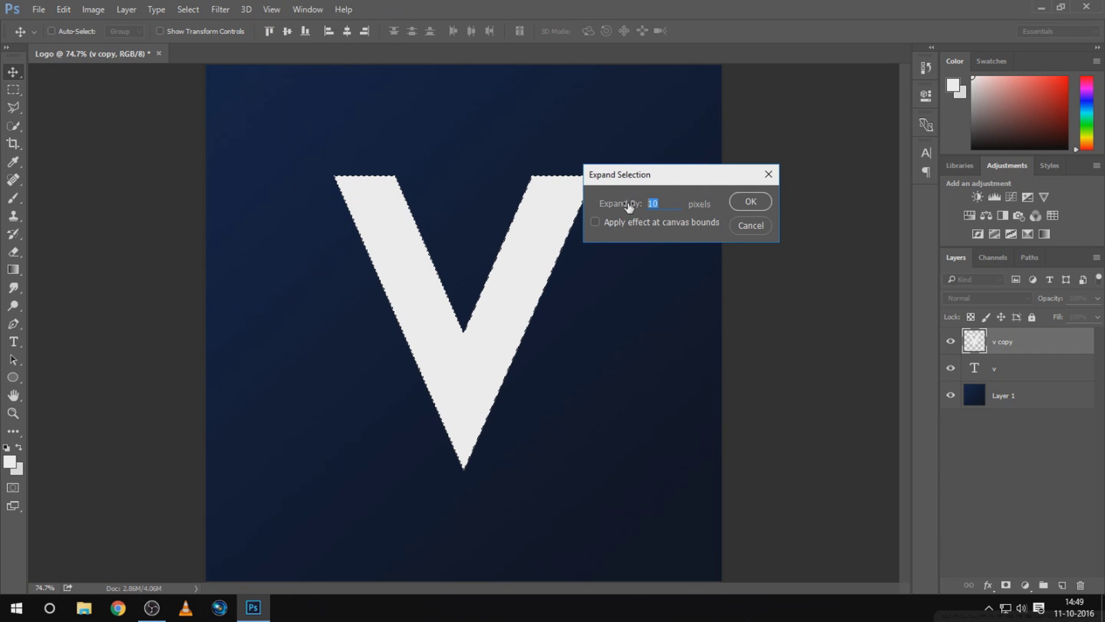
click(750, 202)
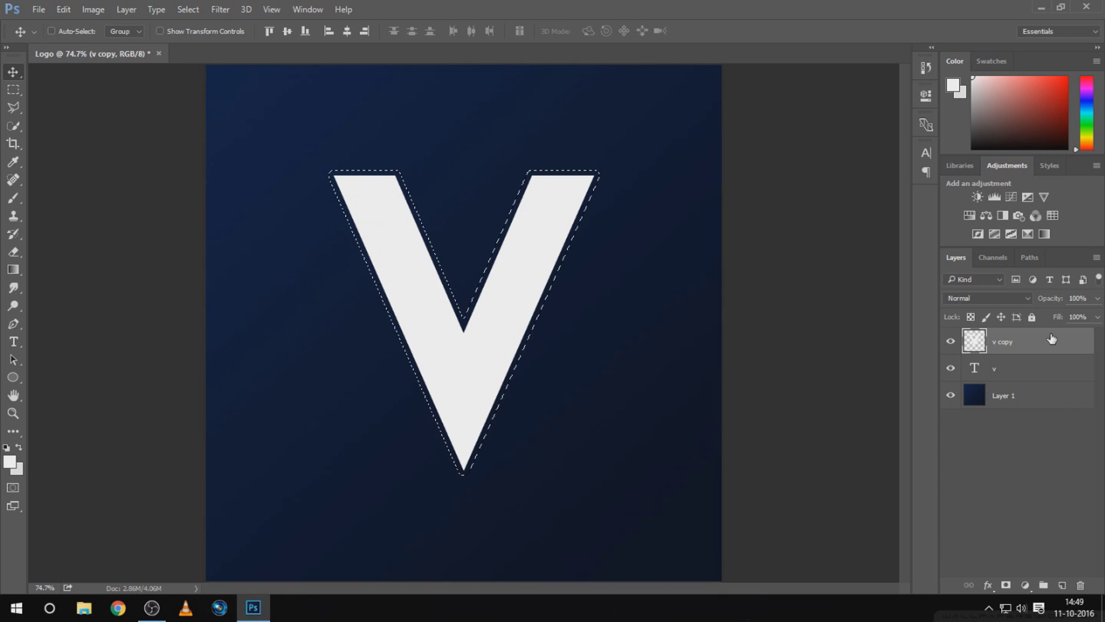
Step: Paint the expanded V selection white with the Brush, then deselect
click(13, 198)
click(973, 76)
drag(523, 346, 395, 234)
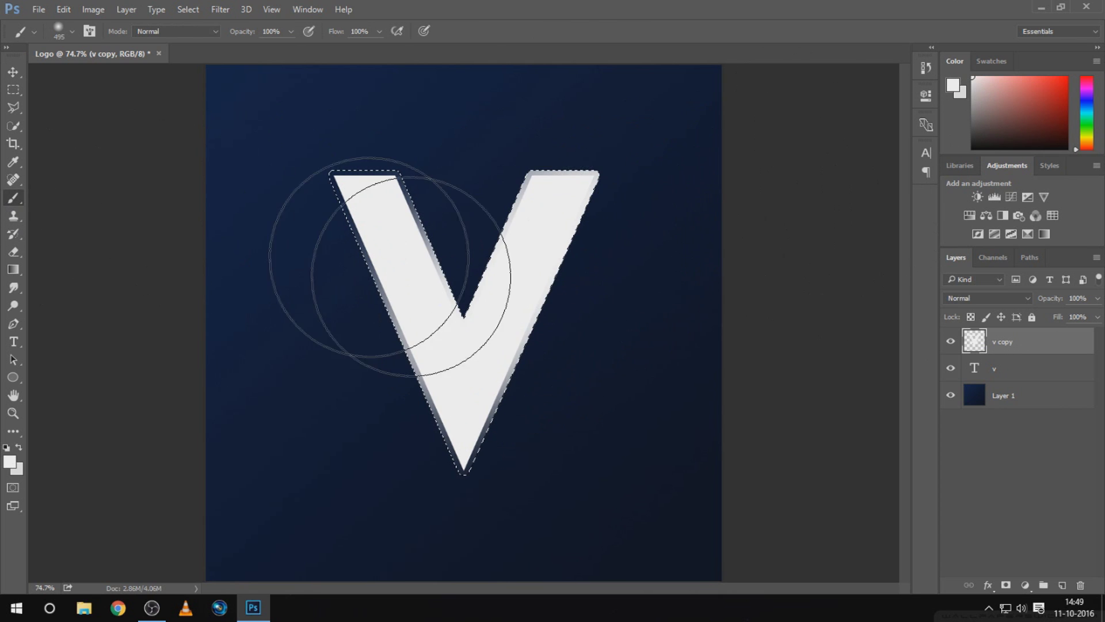
key(ctrl+d)
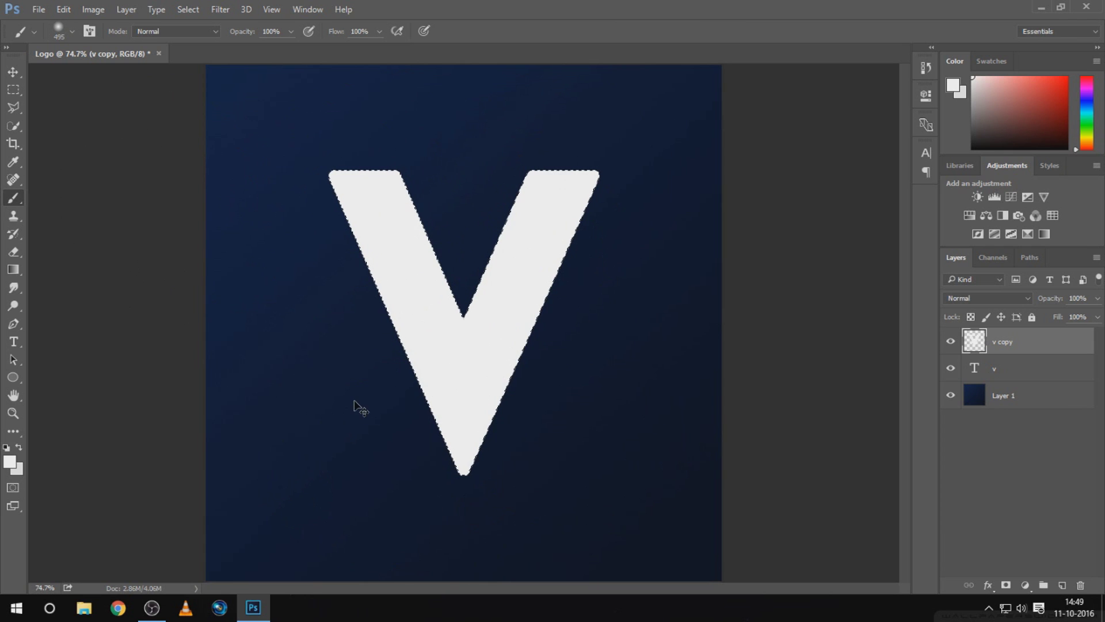
ctrl+click(974, 340)
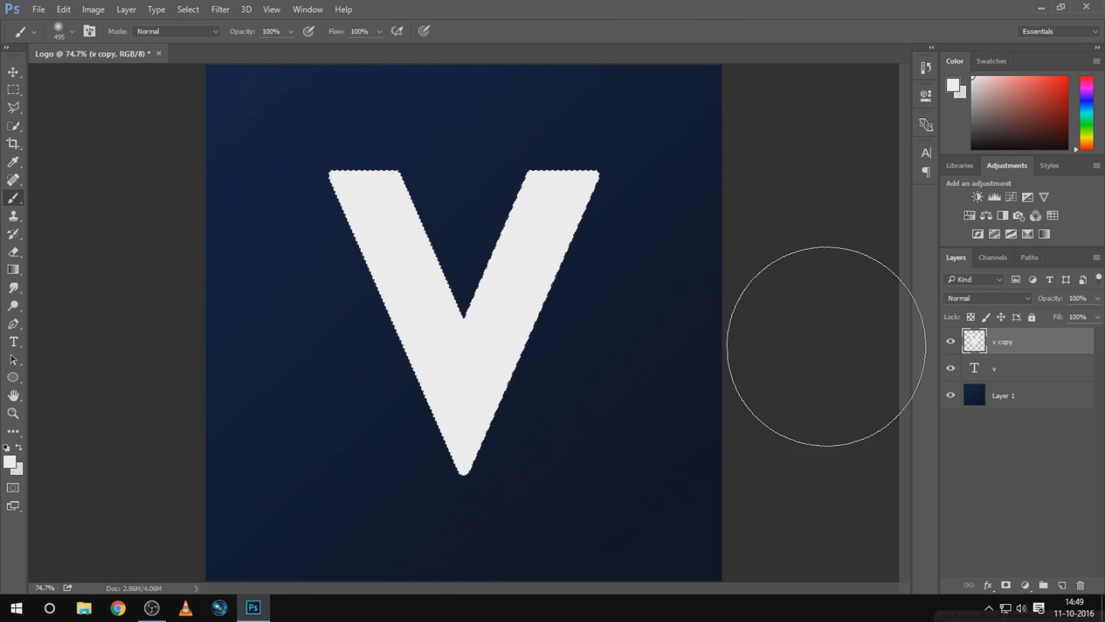
Step: Contract the V selection by 3 px and erase inside it, leaving a thin white outline
click(189, 9)
mouse_move(199, 187)
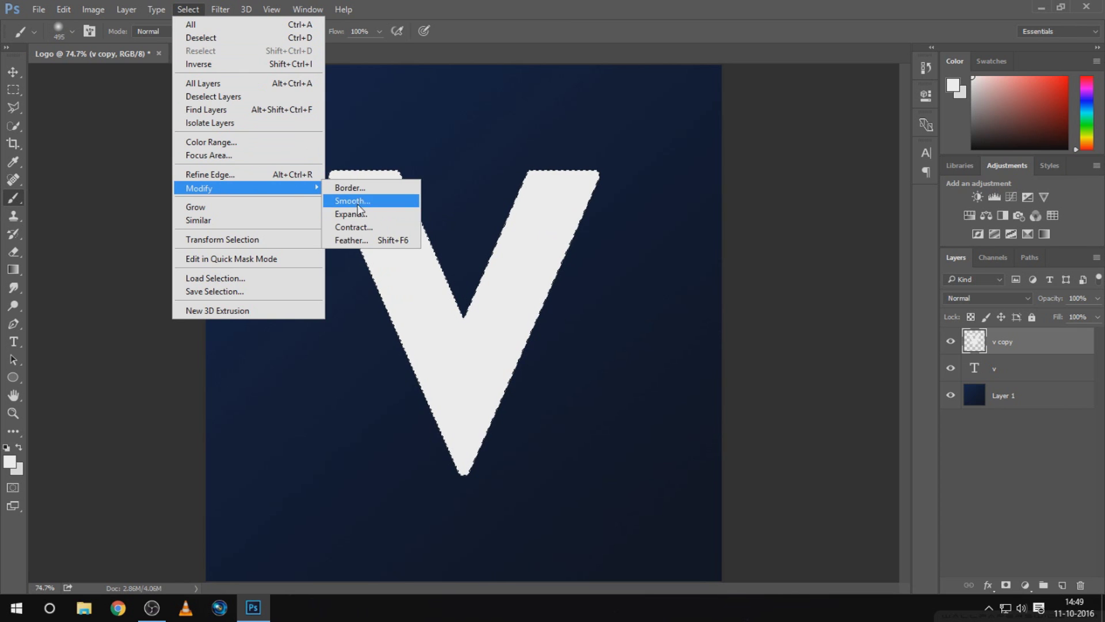
click(352, 227)
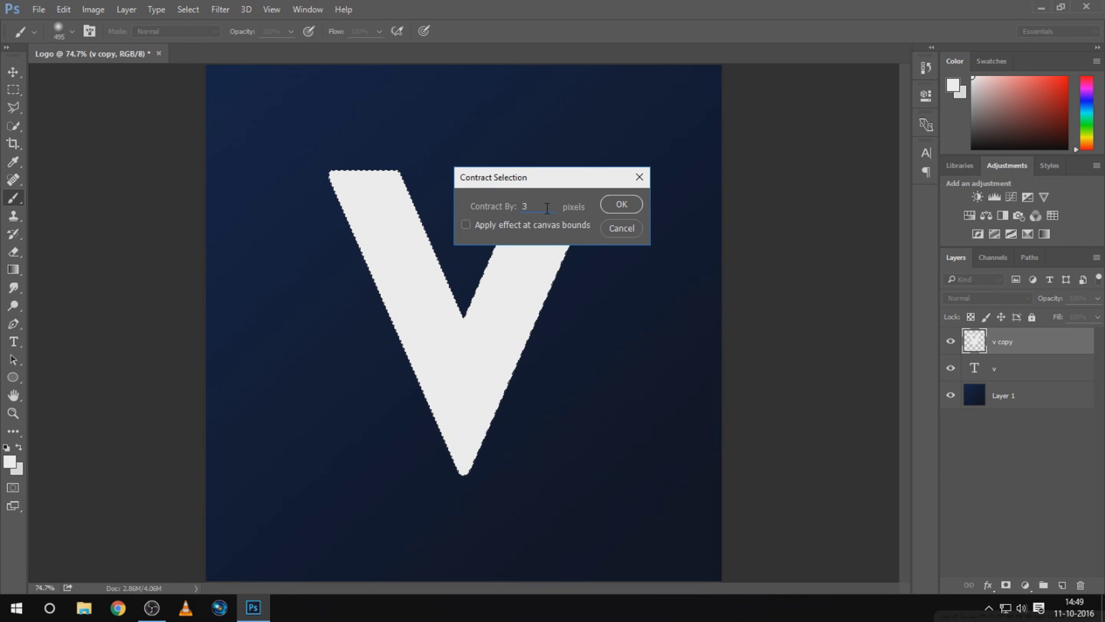
click(620, 205)
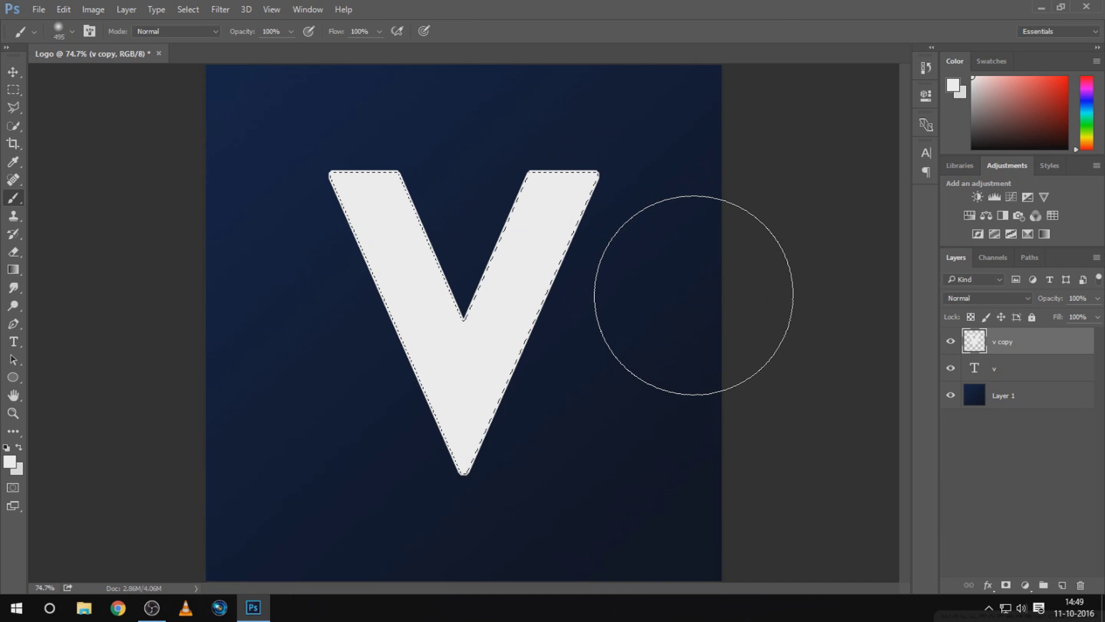
click(13, 252)
mouse_move(387, 253)
mouse_down()
mouse_move(339, 180)
mouse_move(400, 266)
mouse_move(444, 239)
mouse_move(395, 298)
mouse_move(483, 427)
mouse_move(457, 456)
mouse_move(523, 230)
mouse_up()
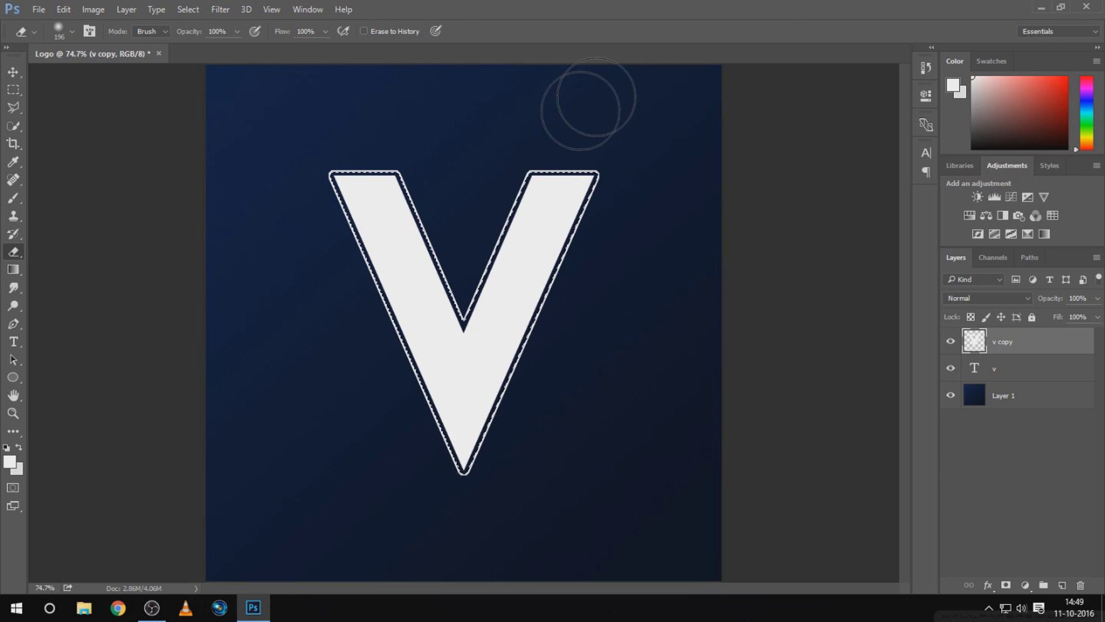
right_click(346, 258)
key(Escape)
click(13, 71)
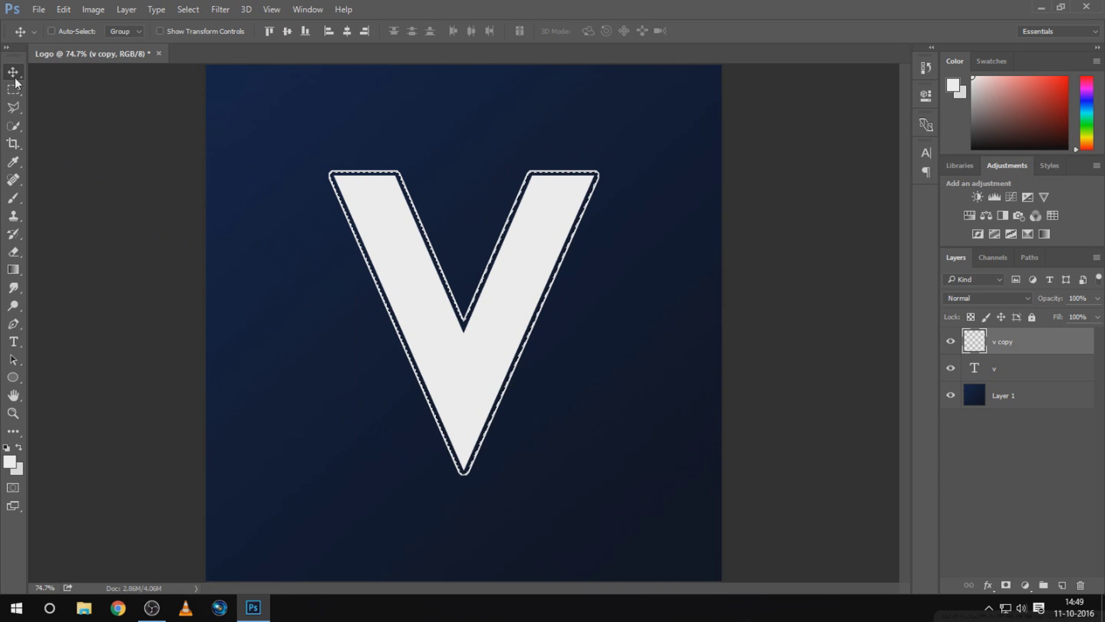
Step: Deselect the V and make the v text layer active
click(330, 282)
key(ctrl+d)
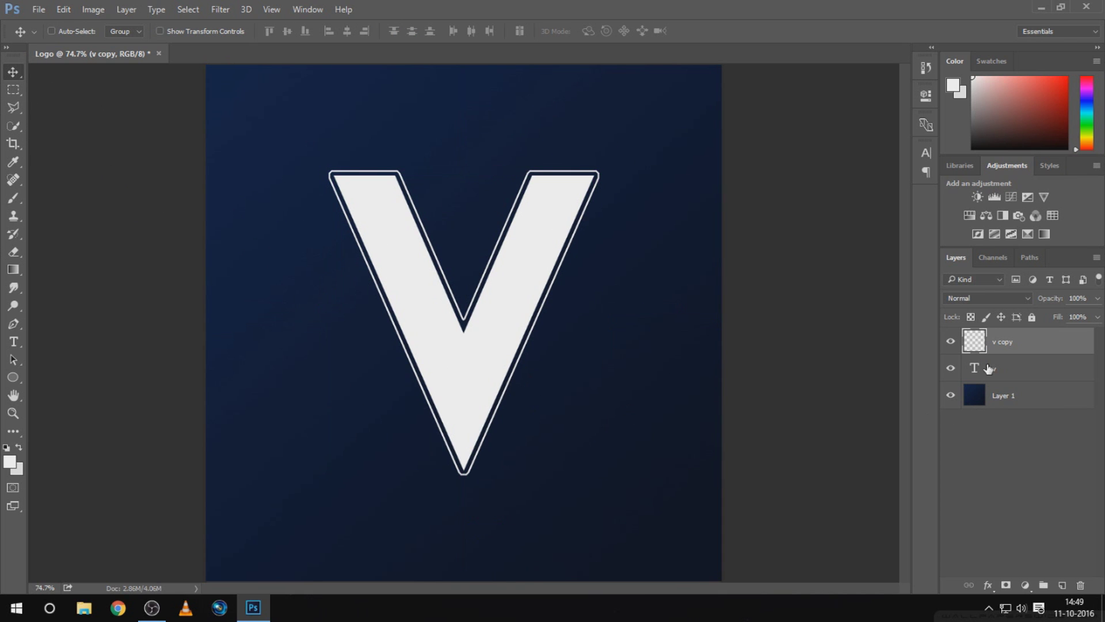
click(1013, 372)
click(997, 344)
click(1003, 380)
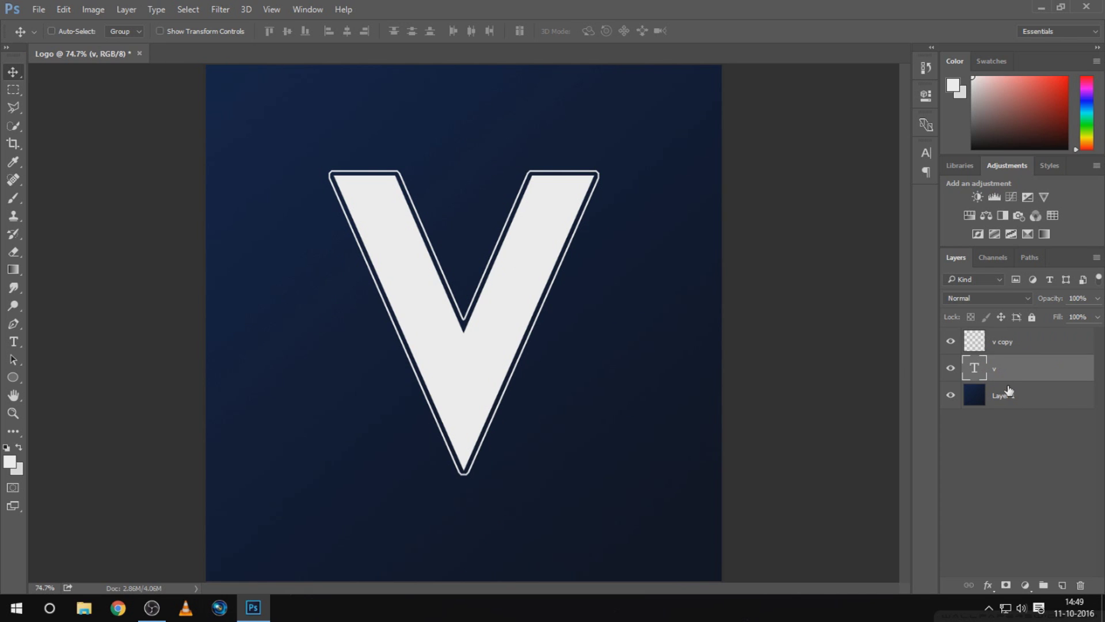
Step: Draw a circle around the V with a solid white stroke and centre it on the letter
click(12, 378)
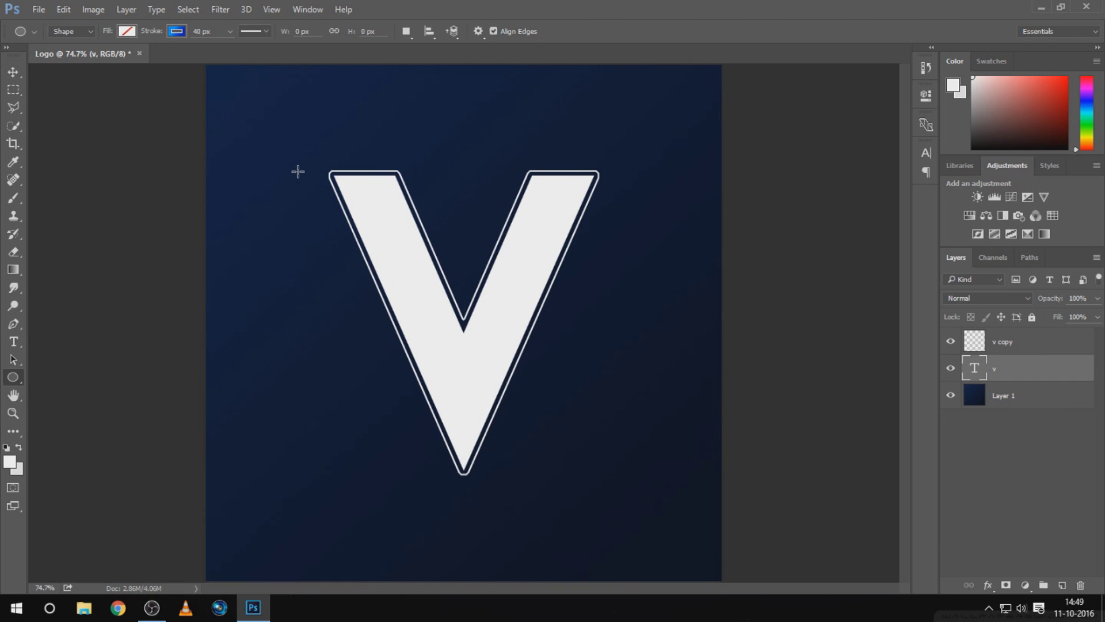
drag(298, 171, 583, 521)
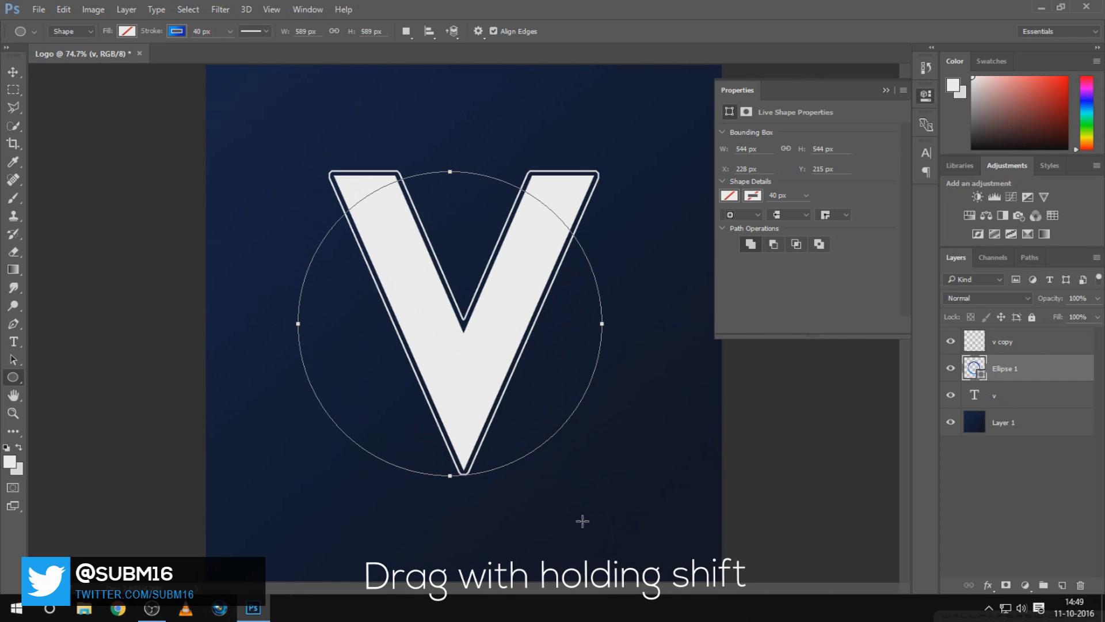
click(752, 195)
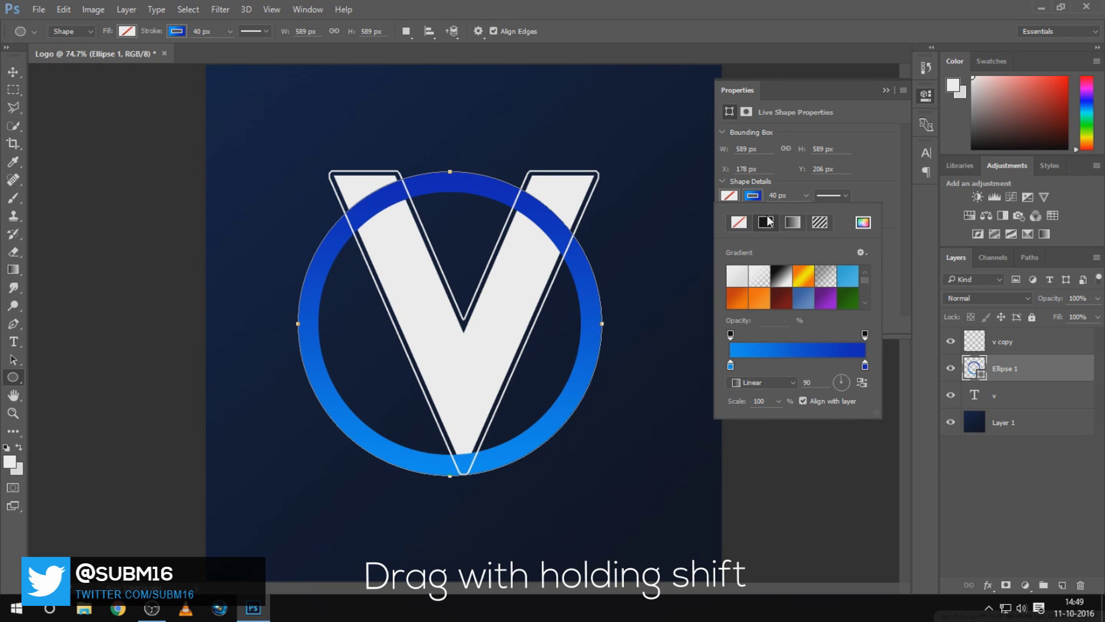
click(766, 222)
click(736, 268)
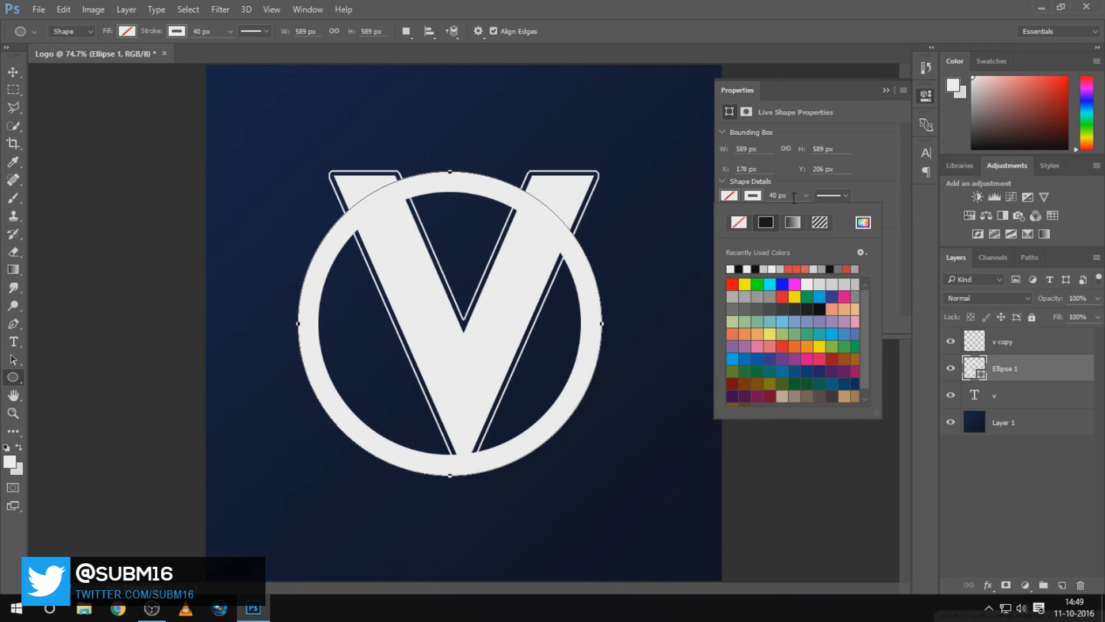
click(860, 191)
click(887, 90)
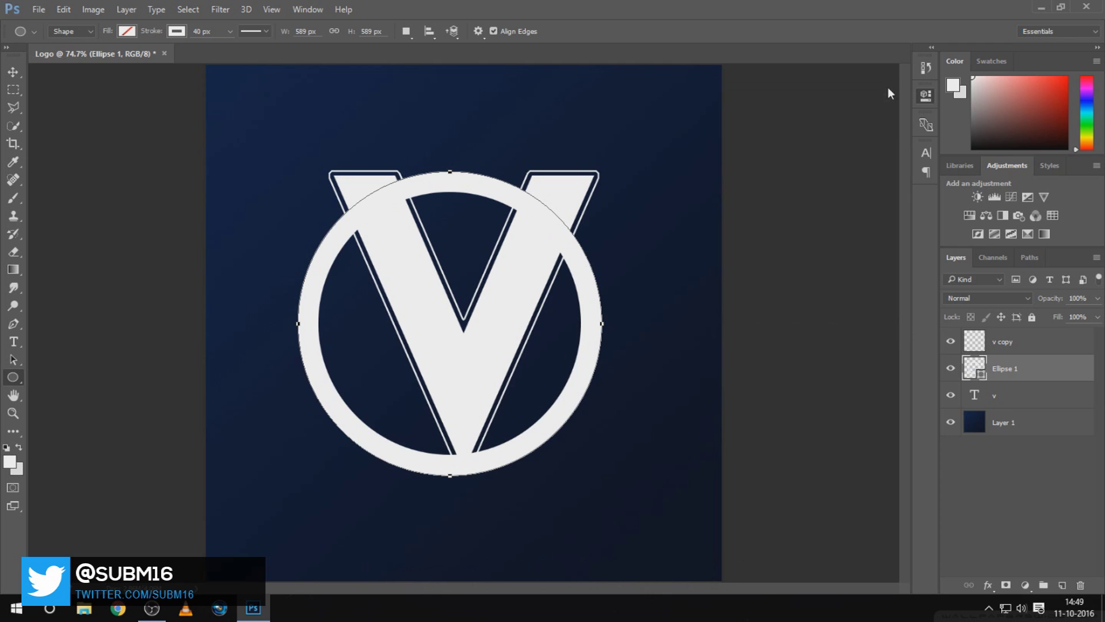
click(13, 71)
drag(510, 333, 530, 321)
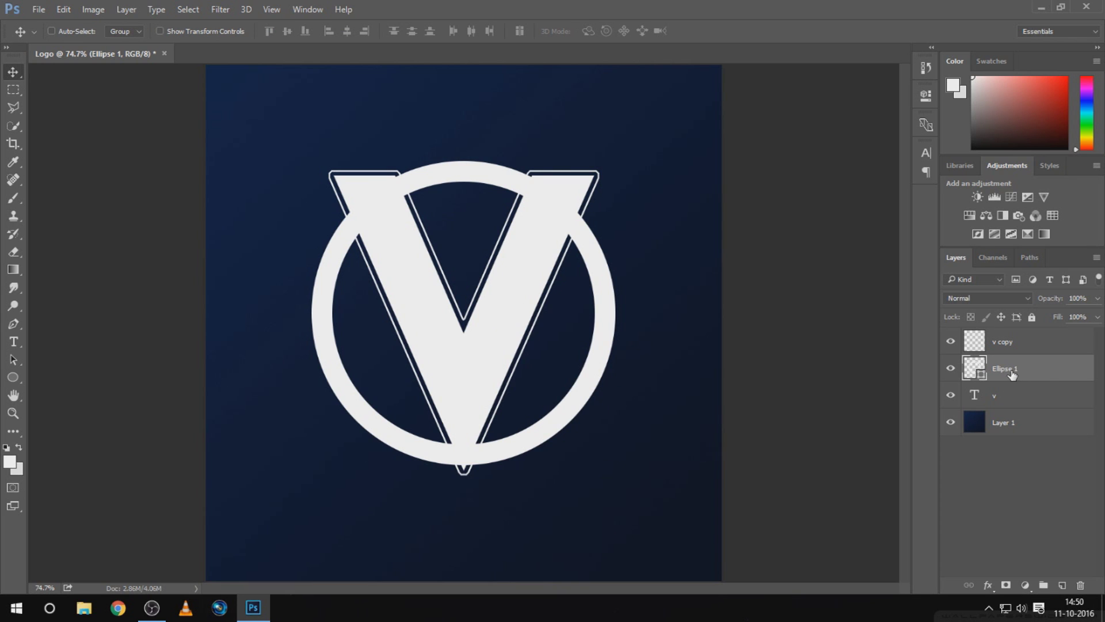
Step: Rasterize Ellipse 1, load the V selection, and move the ring below the v layer
right_click(1004, 374)
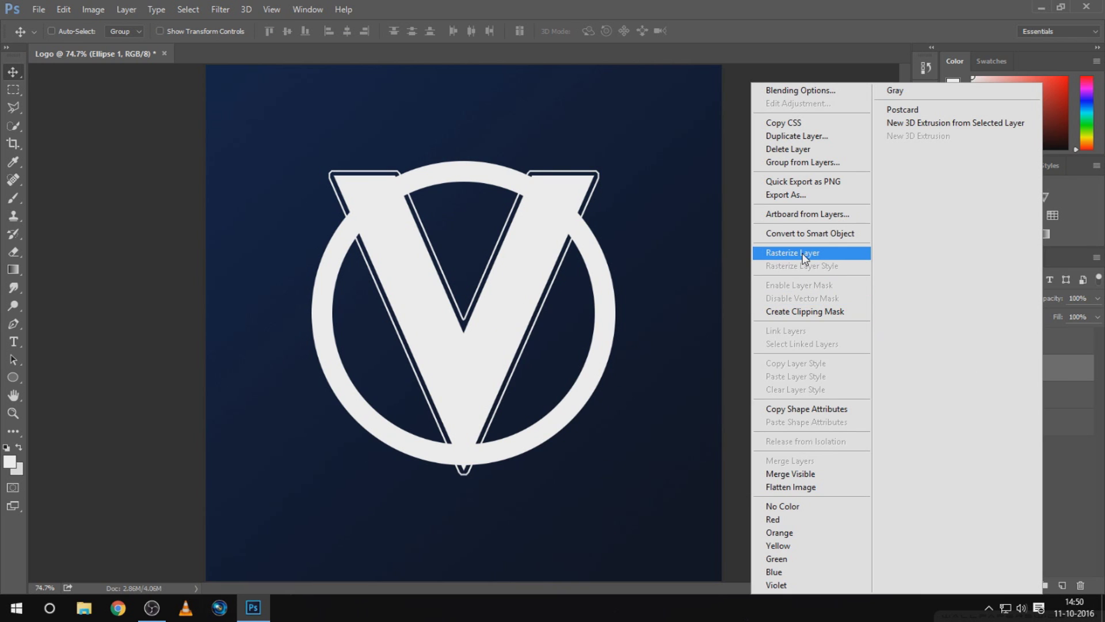
click(803, 255)
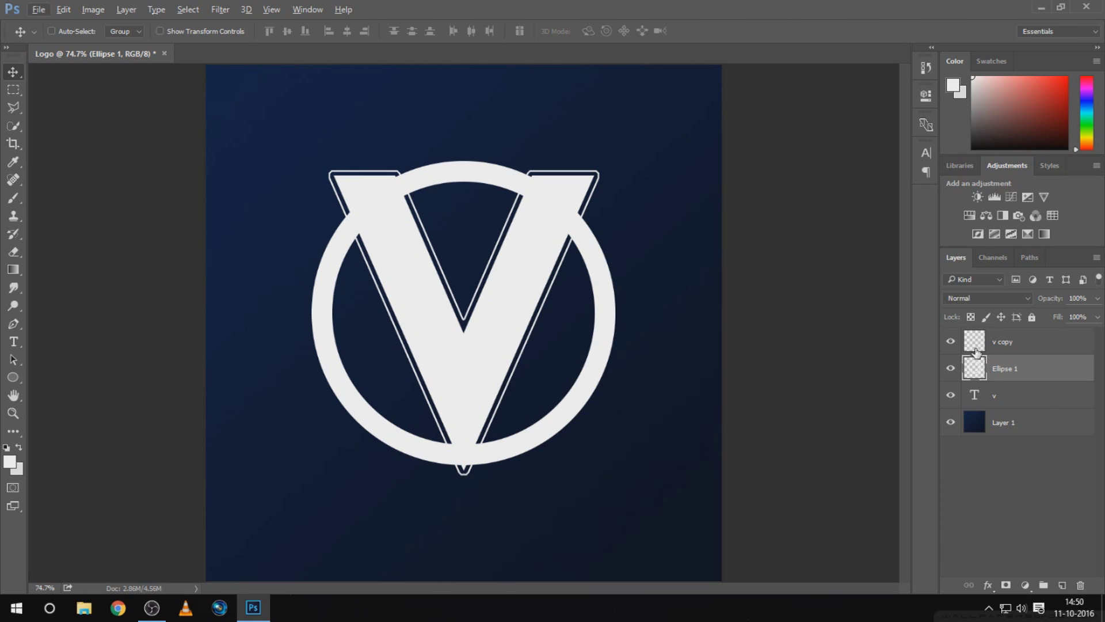
ctrl+click(973, 398)
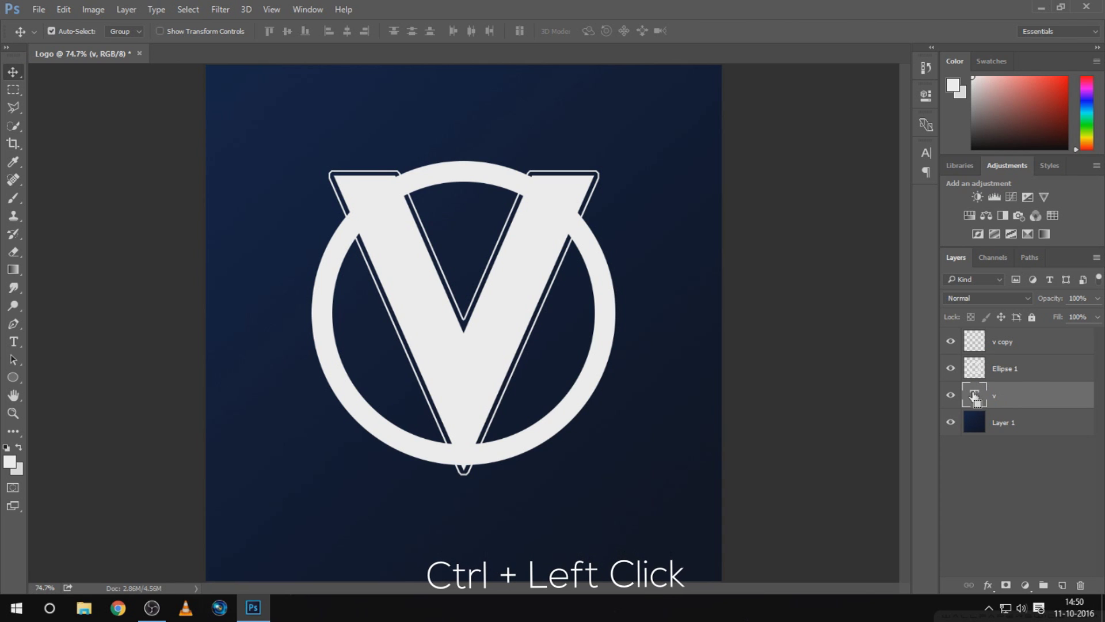
double_click(1004, 368)
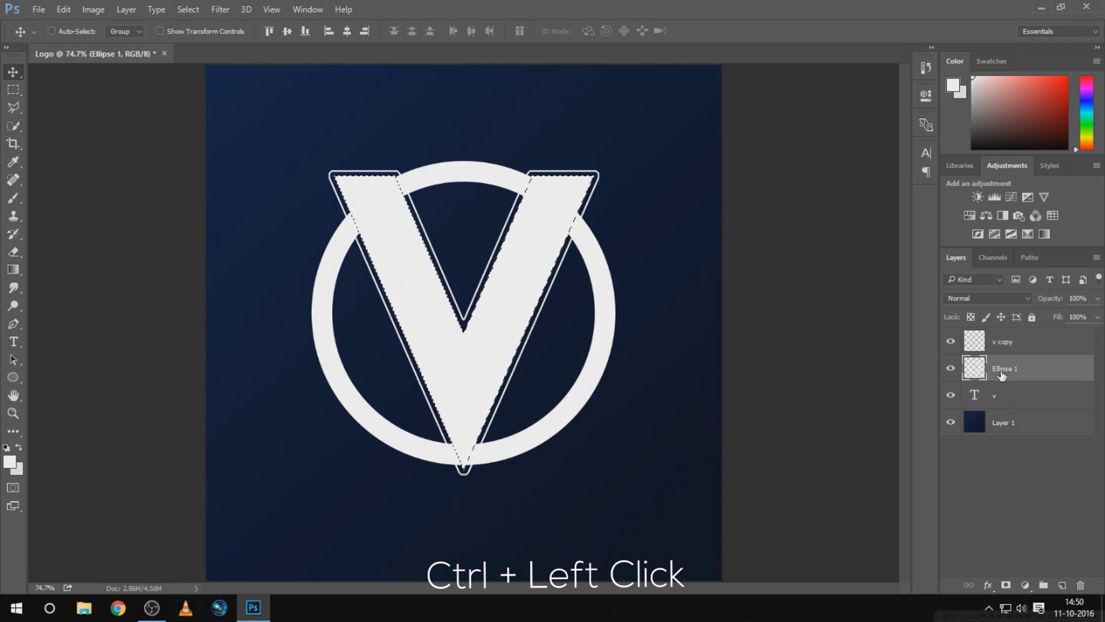
drag(1001, 371, 986, 397)
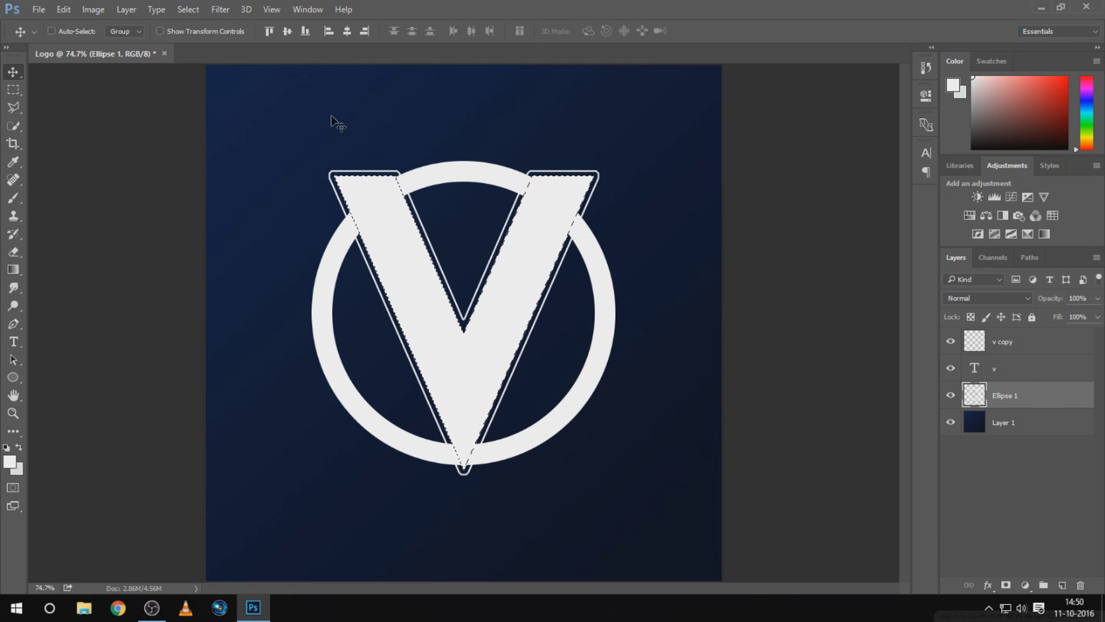
Step: Expand the V selection by 10 px, erase the ring inside it, and deselect
click(188, 9)
mouse_move(200, 189)
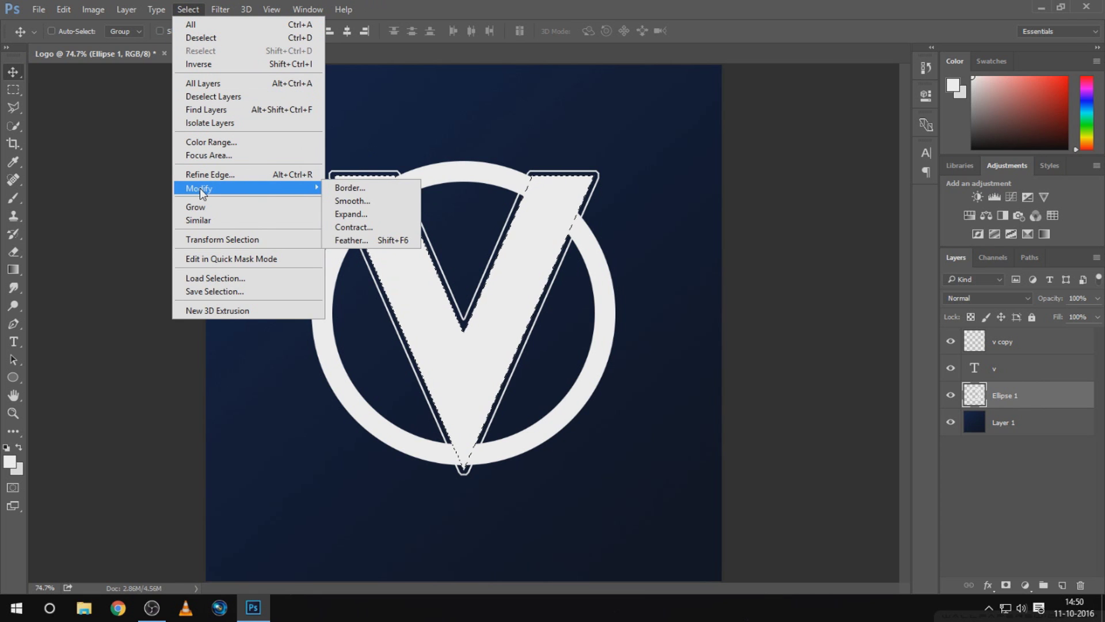
click(353, 214)
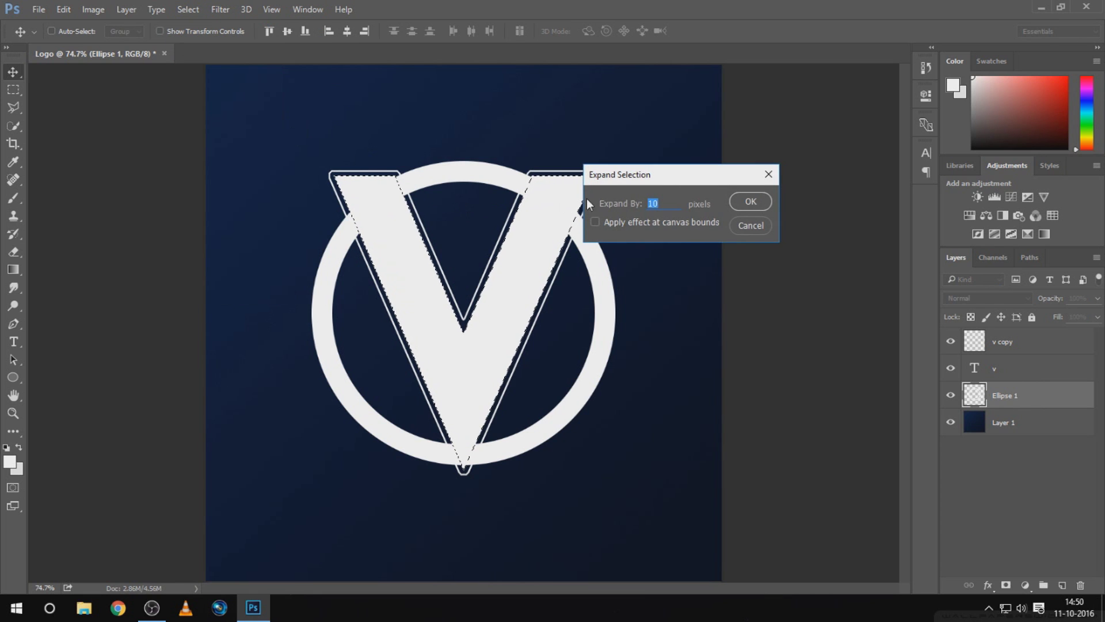
click(674, 203)
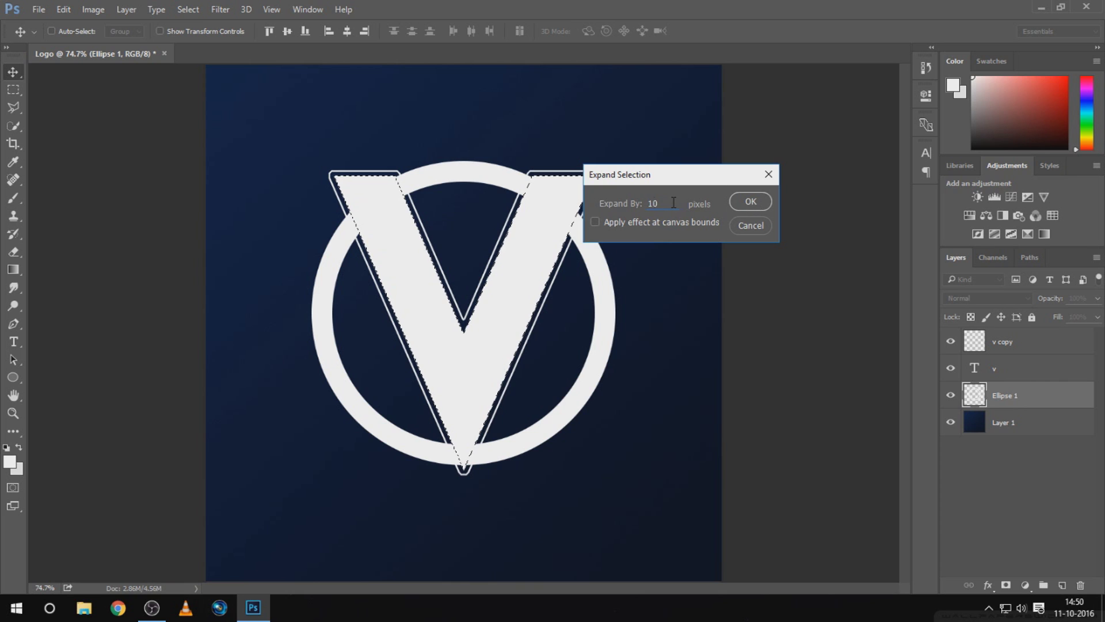
click(768, 203)
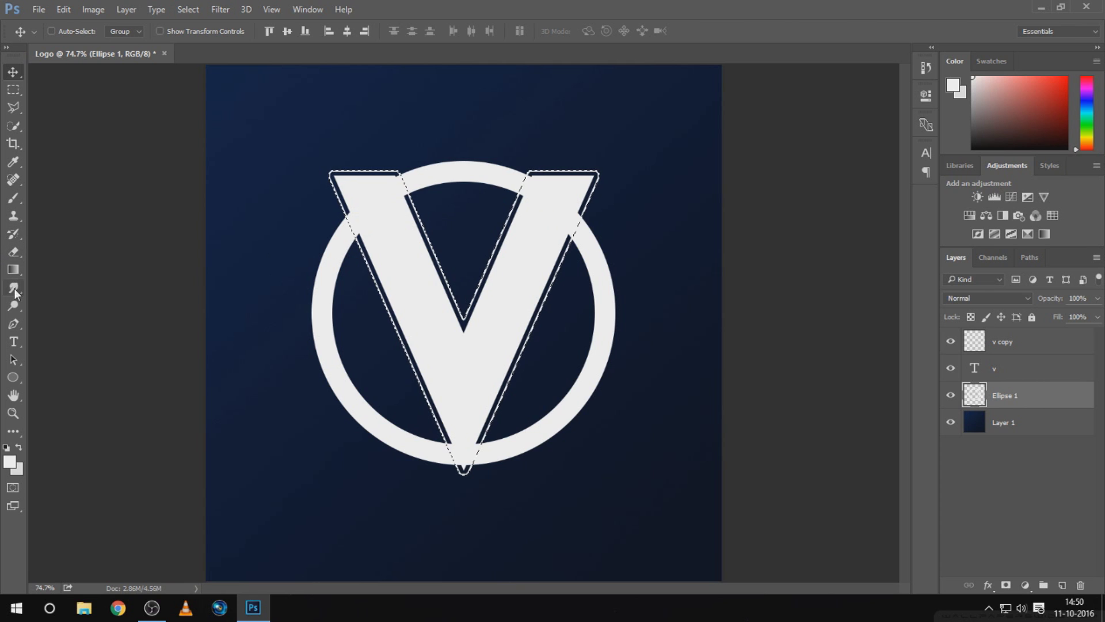
click(15, 253)
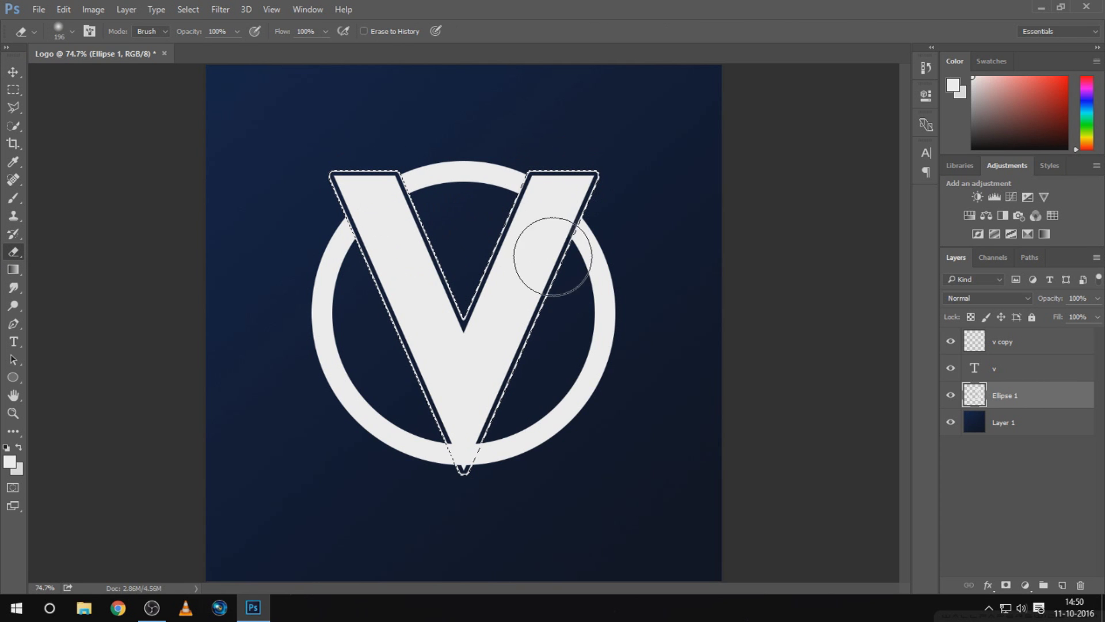
drag(457, 468, 458, 460)
key(ctrl+d)
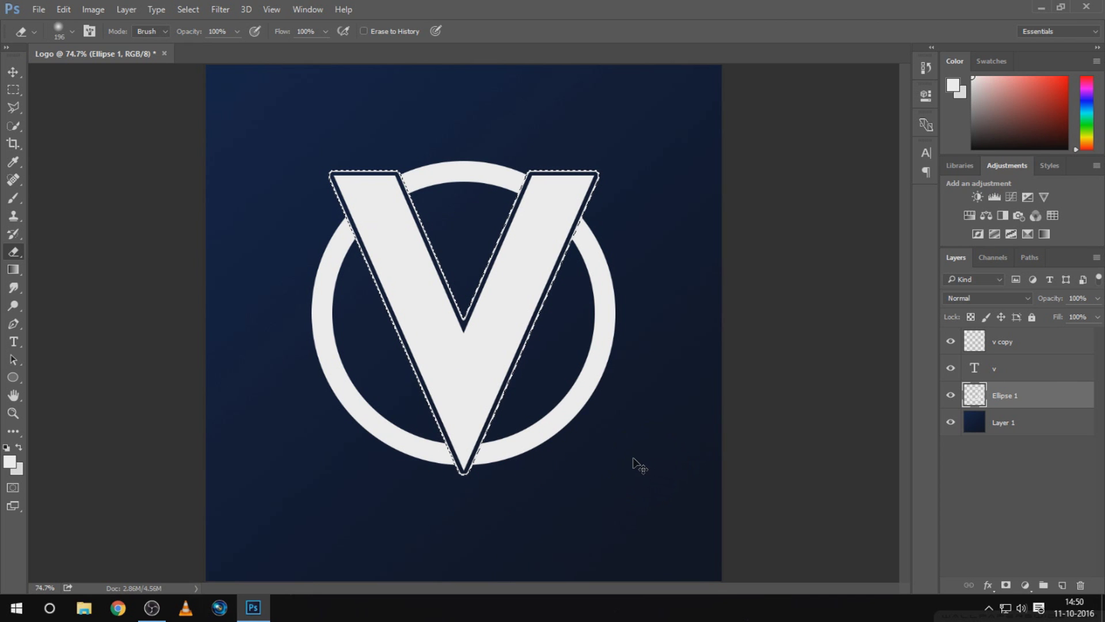
click(14, 72)
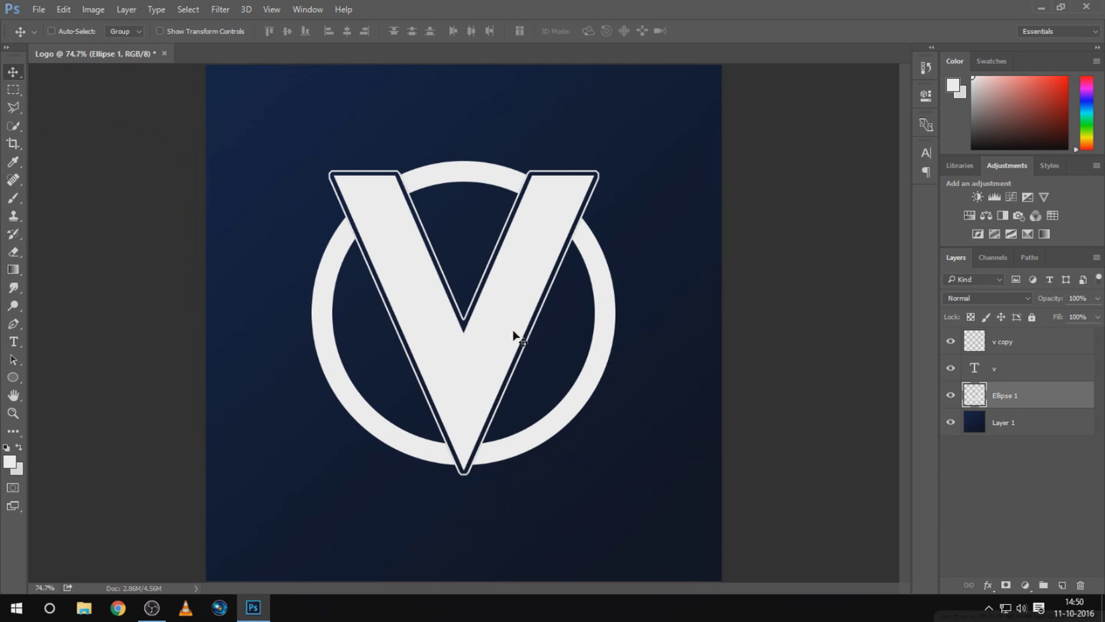
Step: Give the v layer a reversed blue gradient overlay in Layer Style
click(1021, 370)
right_click(1004, 369)
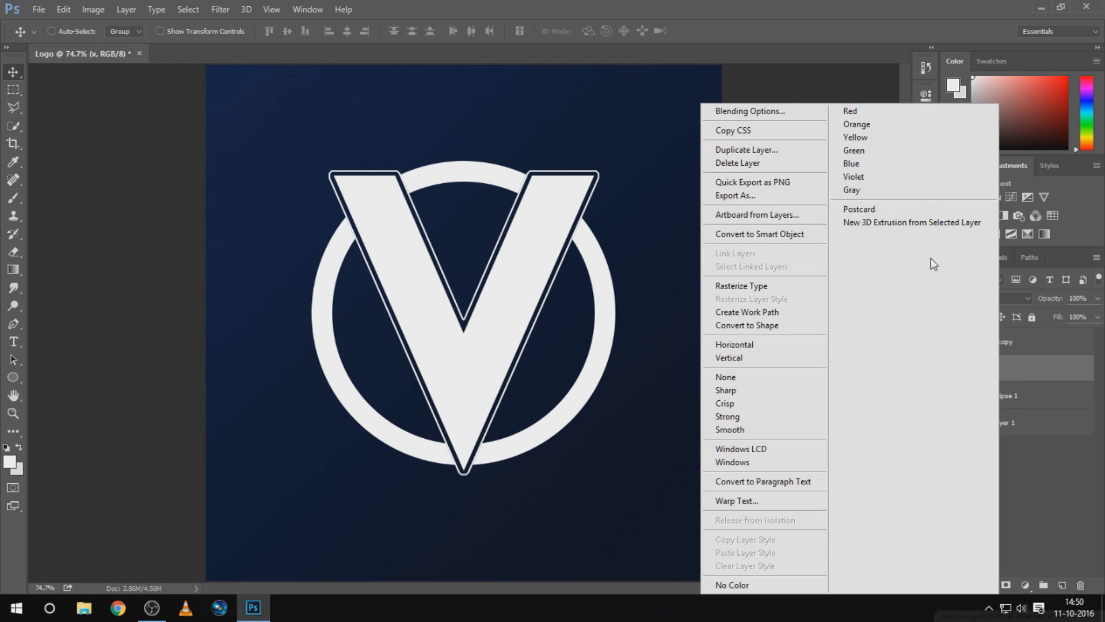
click(772, 115)
mouse_move(656, 92)
mouse_down()
mouse_move(785, 83)
mouse_move(755, 76)
mouse_up()
click(682, 288)
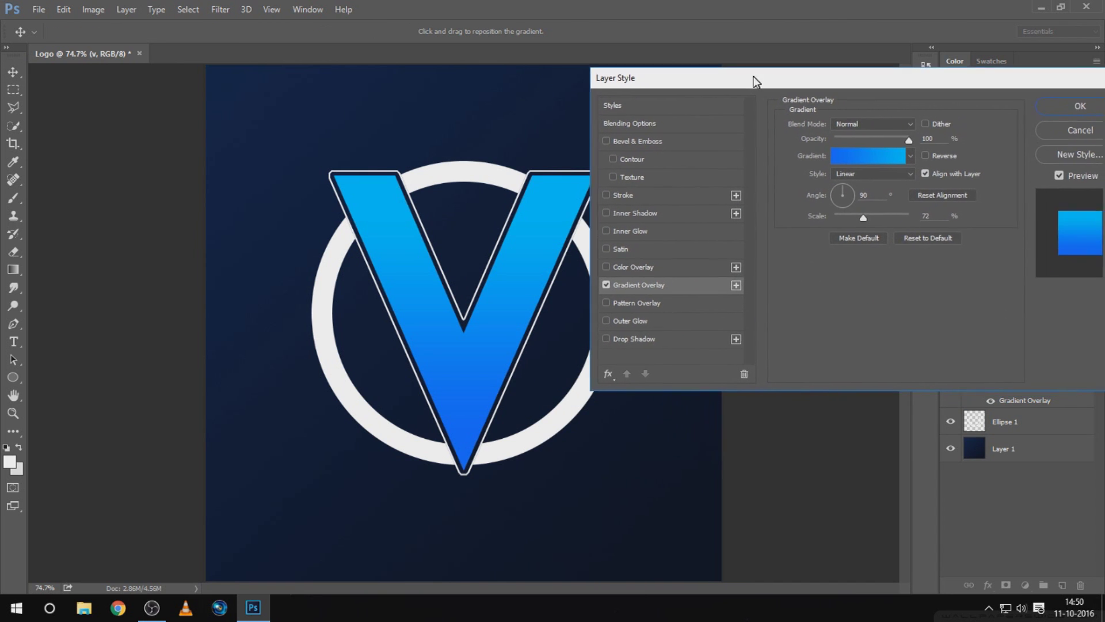
click(900, 169)
scroll(641, 197, down, 3)
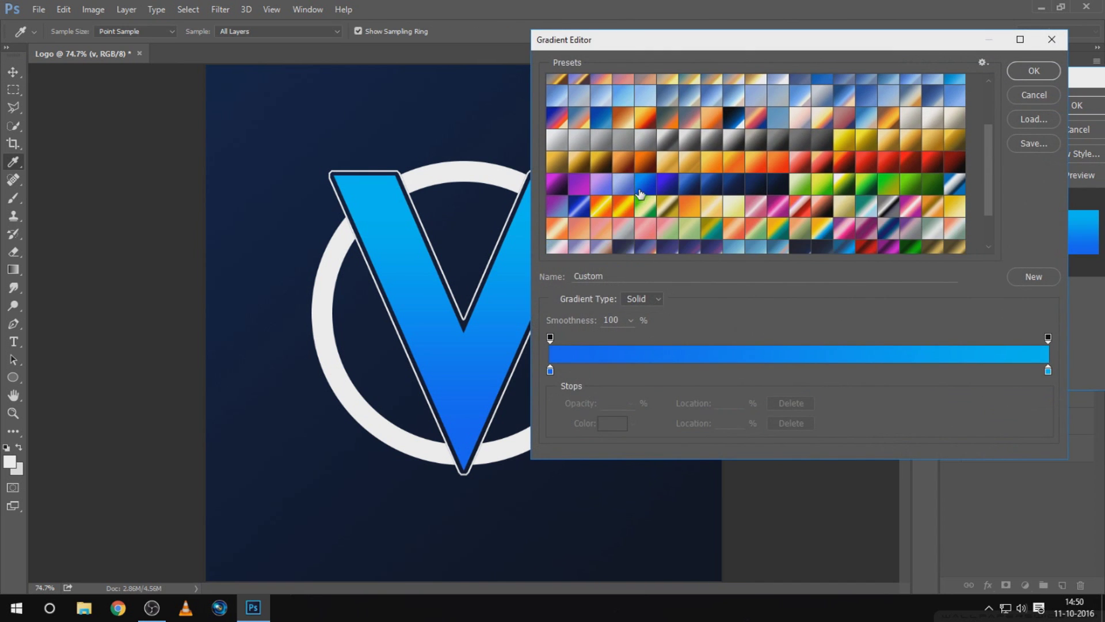
click(657, 187)
click(1022, 73)
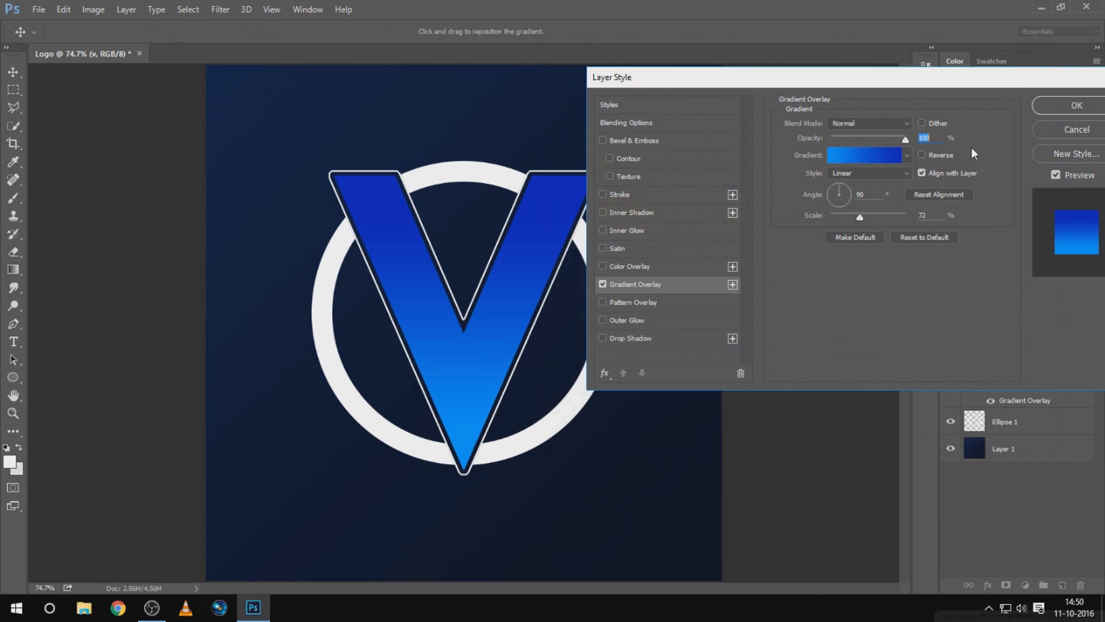
click(921, 155)
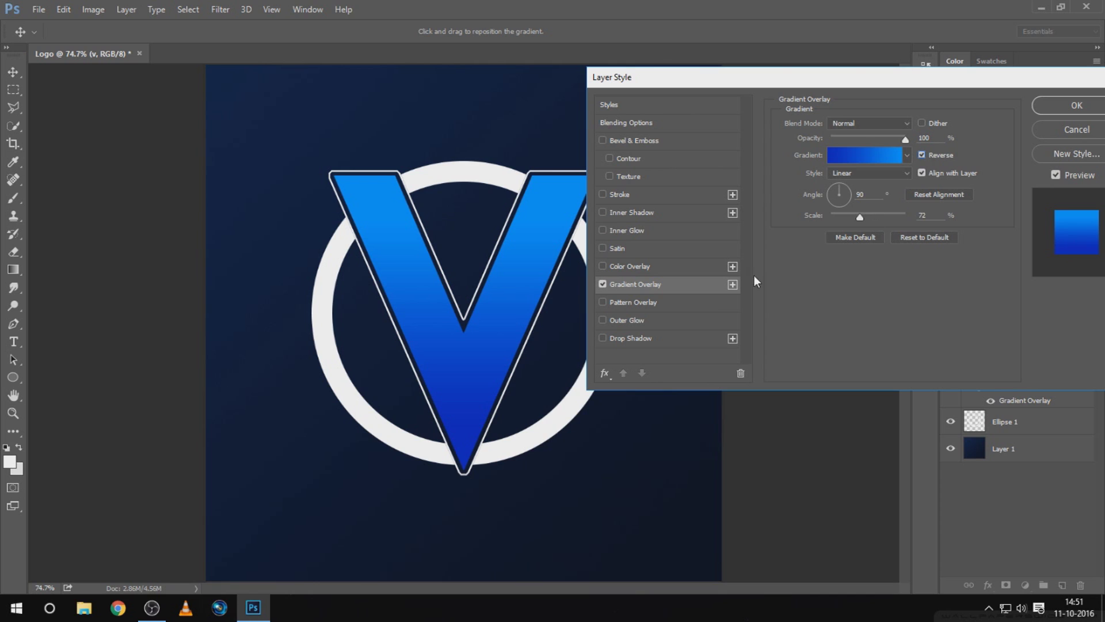
Step: Add an inner glow with 100% opacity, 0 choke and a cyan colour
click(623, 233)
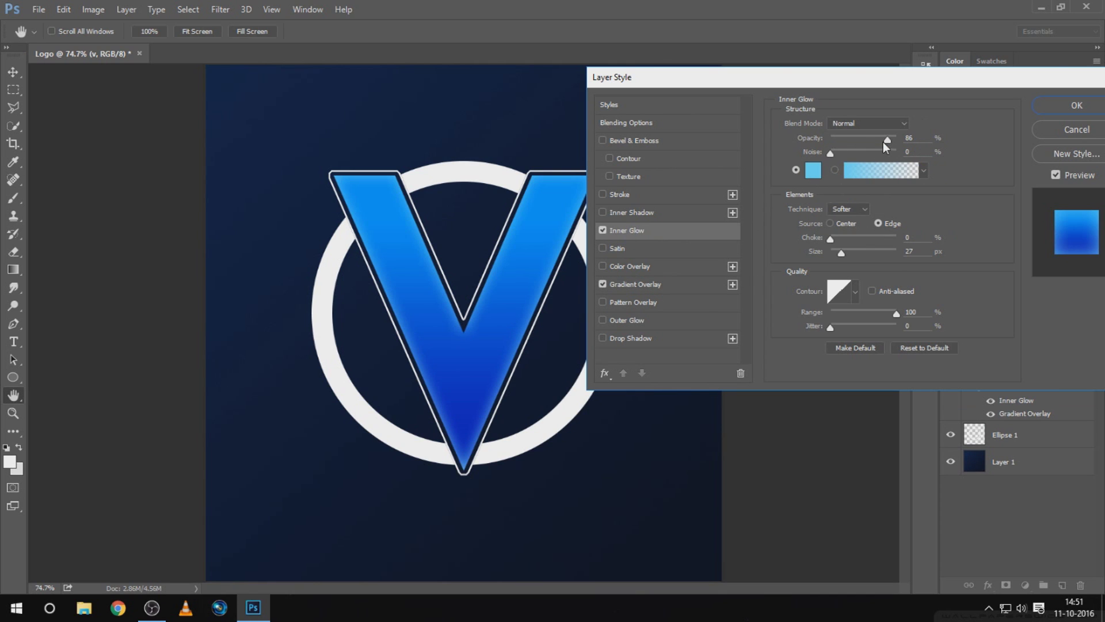
drag(887, 141, 913, 139)
mouse_move(838, 241)
mouse_down()
mouse_move(807, 240)
mouse_move(842, 252)
mouse_up()
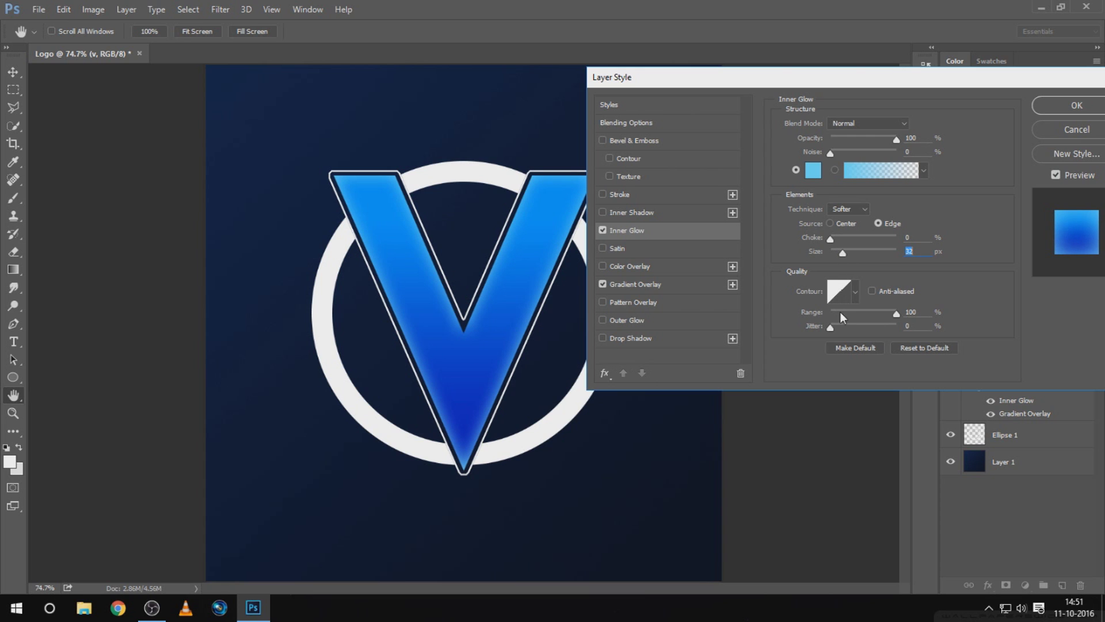
click(813, 170)
drag(872, 157, 892, 150)
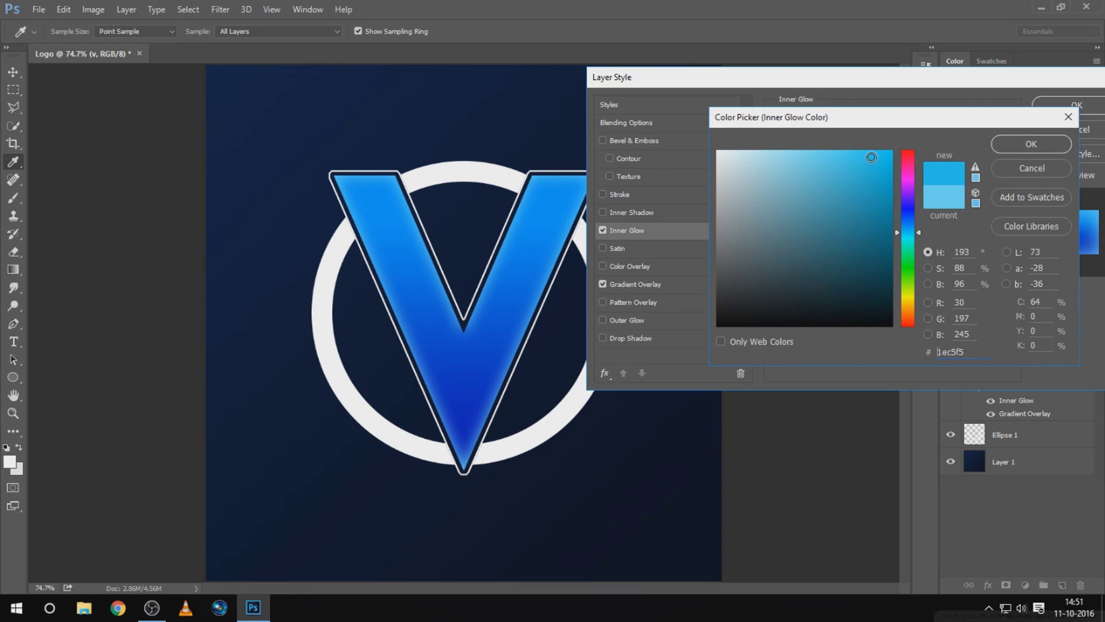
click(1034, 147)
click(872, 128)
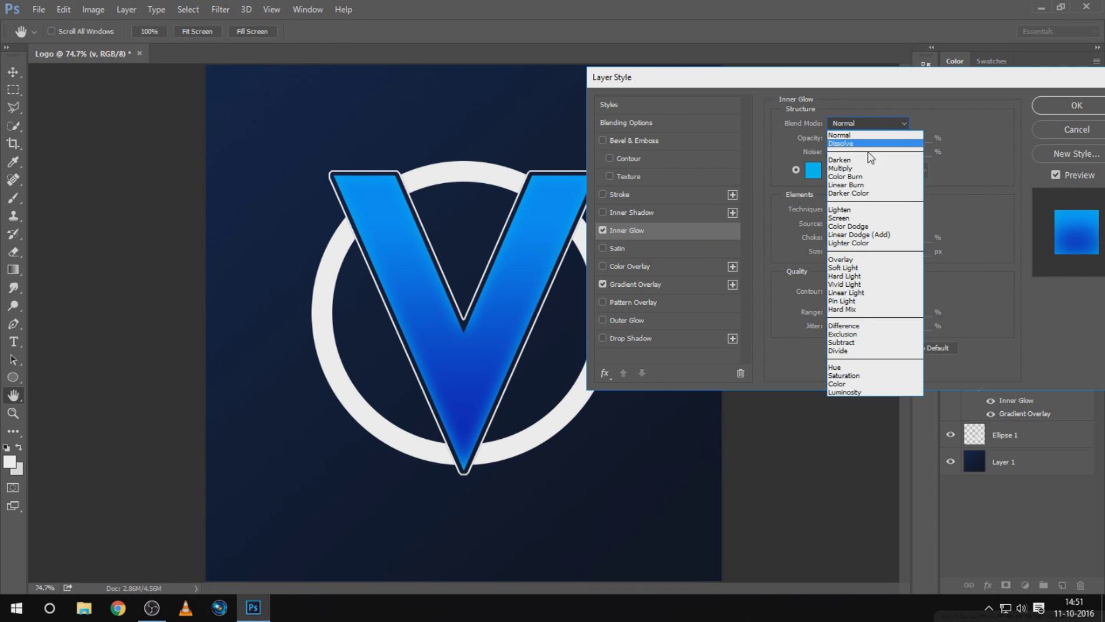
click(850, 283)
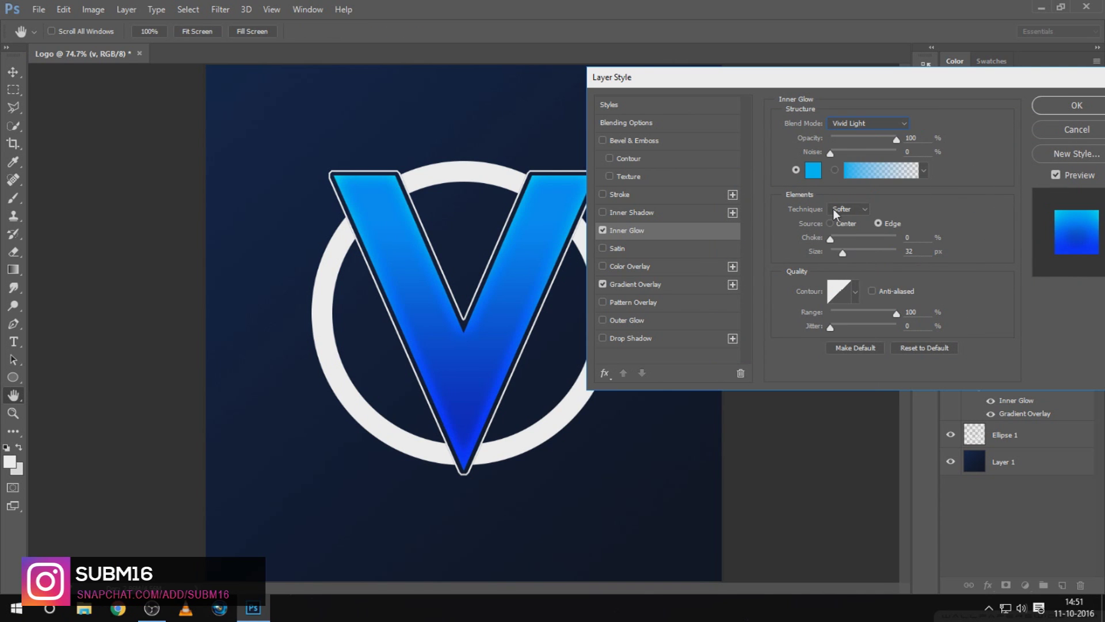
Step: Change the inner glow to light blue, Linear Light blending, size 59 px, and apply
click(813, 170)
click(828, 151)
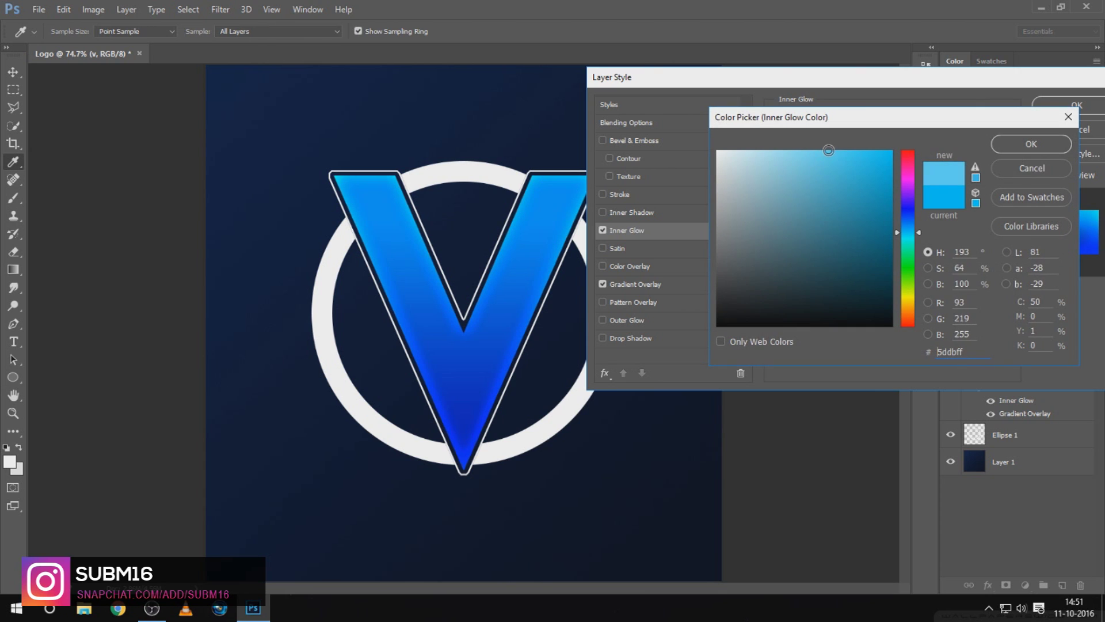
click(1035, 150)
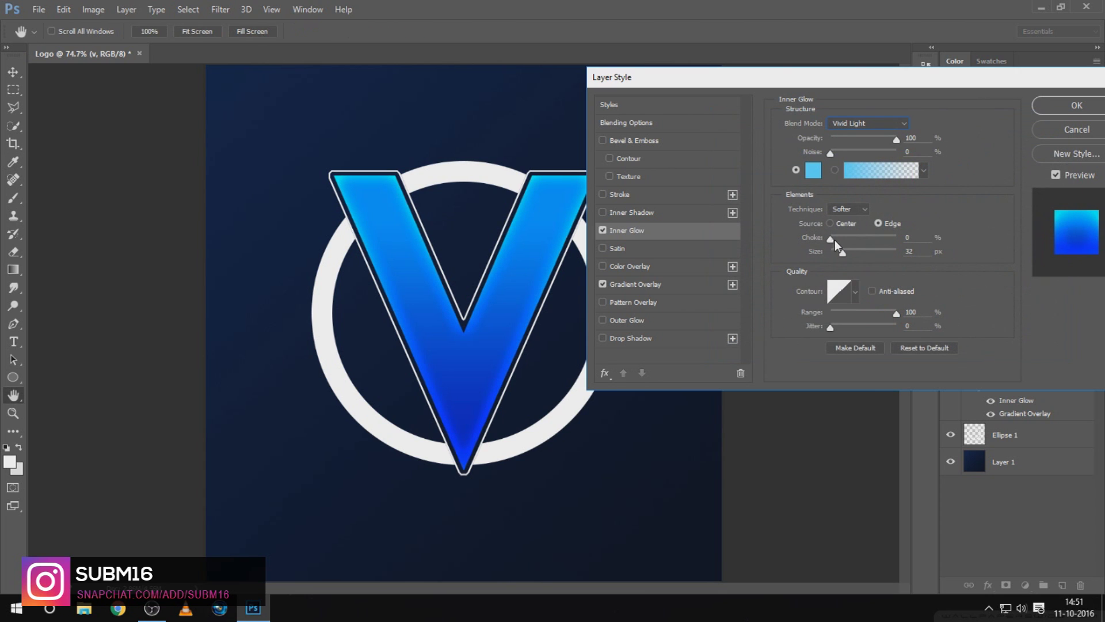
drag(841, 252, 853, 253)
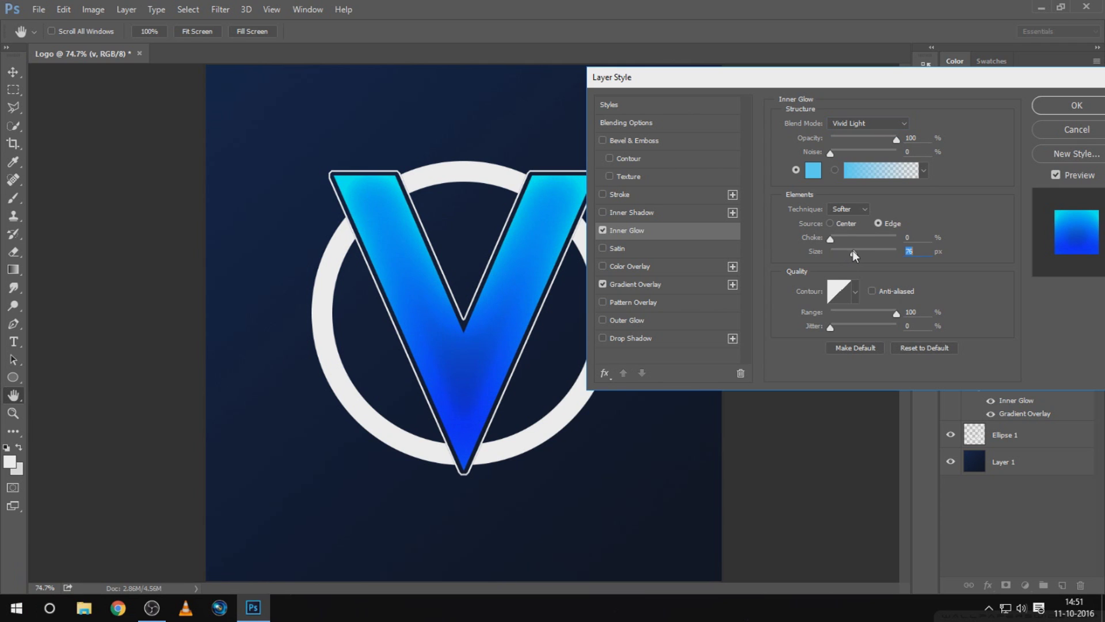
click(866, 123)
click(851, 291)
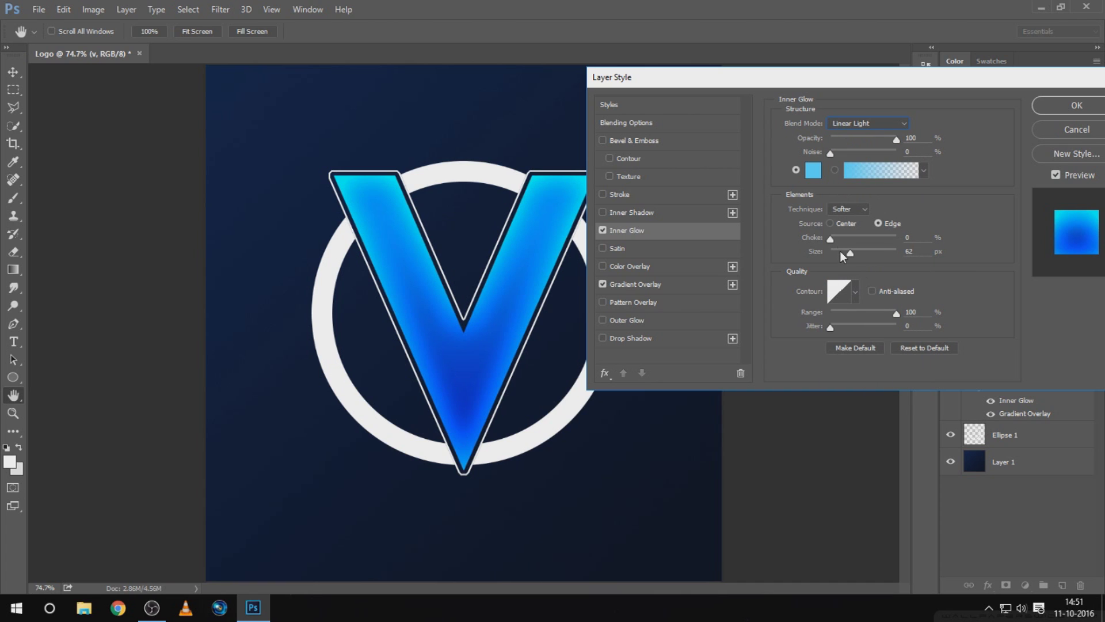
drag(851, 257, 849, 253)
click(1076, 106)
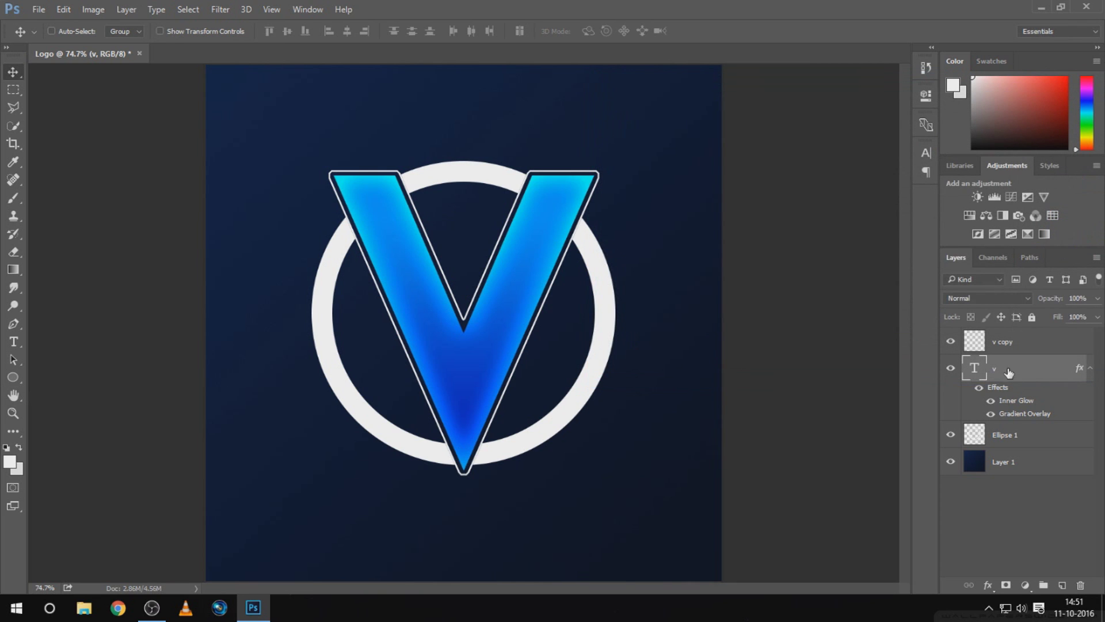
Step: Apply a blue-to-cyan gradient overlay to the Ellipse 1 ring
right_click(1006, 432)
click(748, 89)
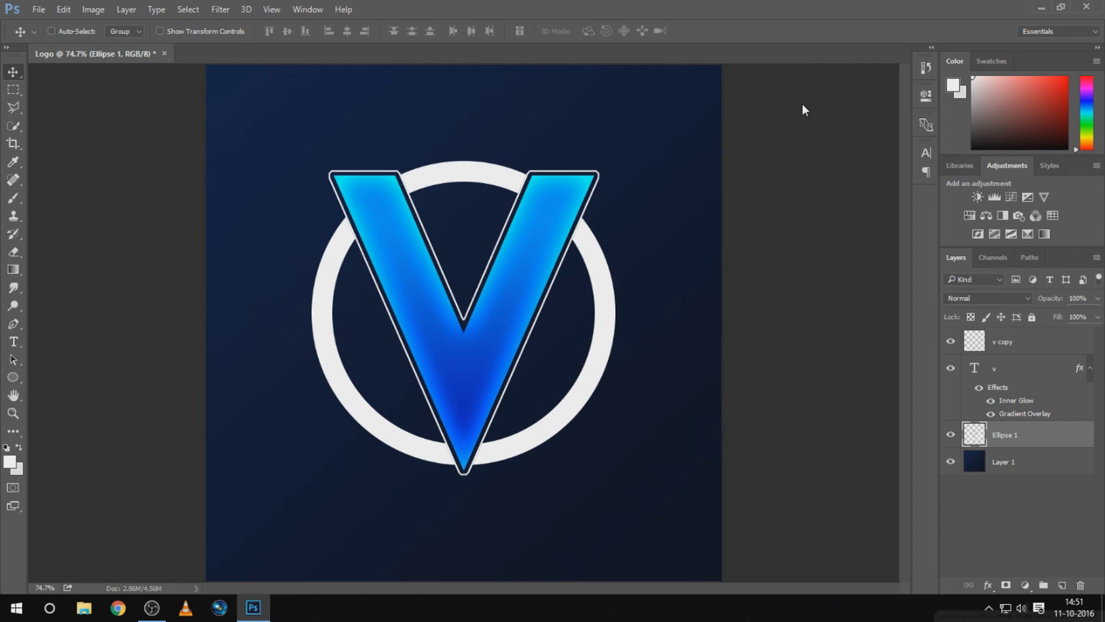
drag(593, 96, 931, 148)
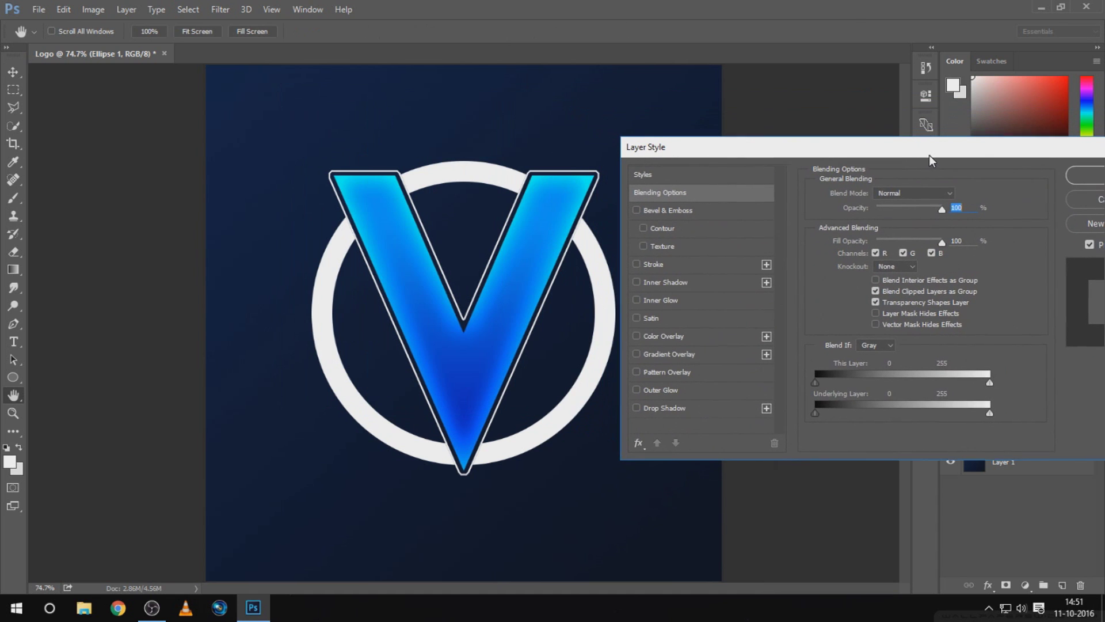
click(647, 355)
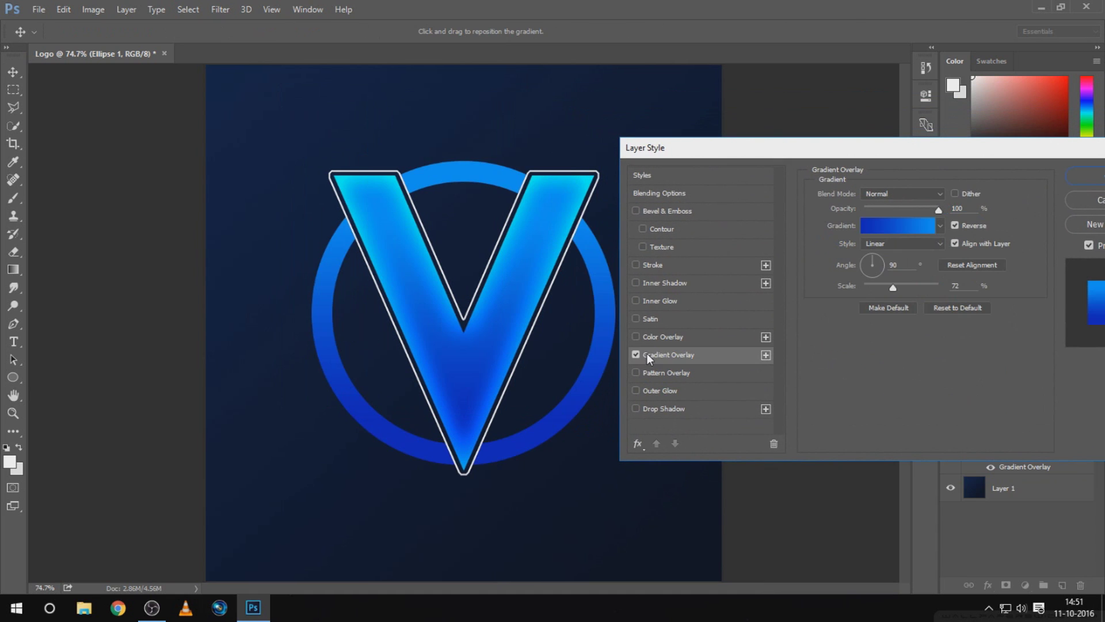
click(868, 221)
scroll(703, 187, down, 3)
scroll(703, 187, down, 2)
click(581, 242)
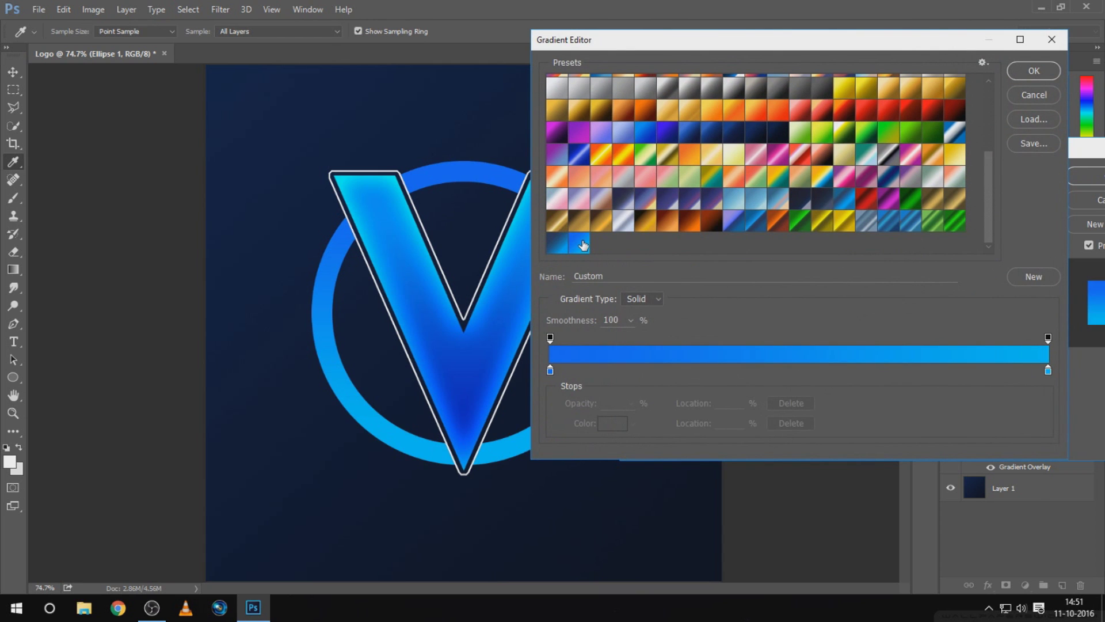
click(1034, 71)
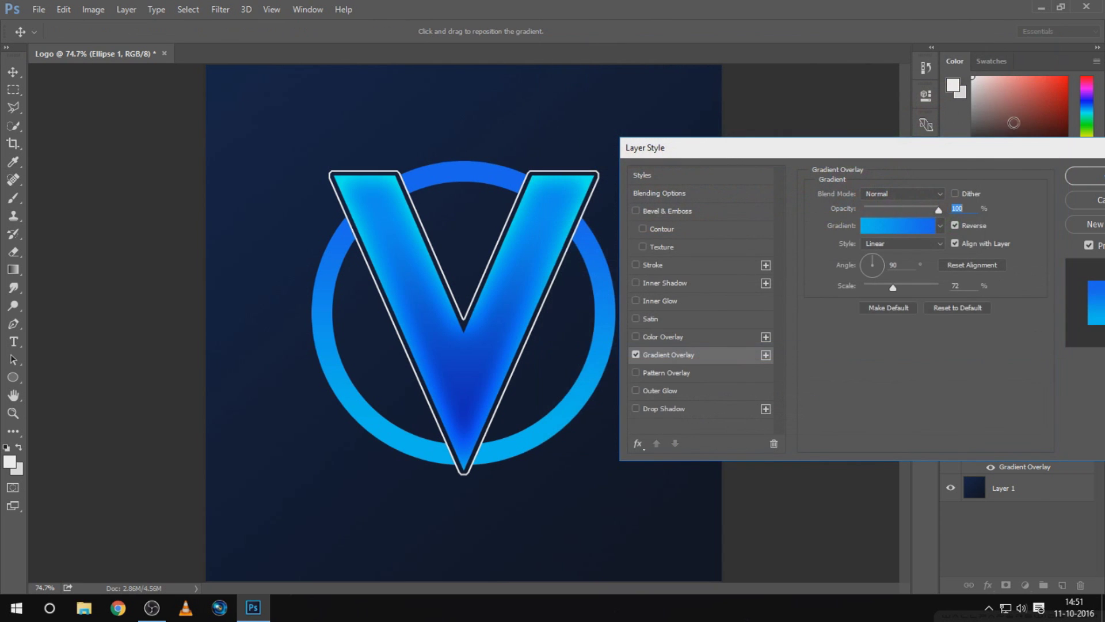
click(959, 227)
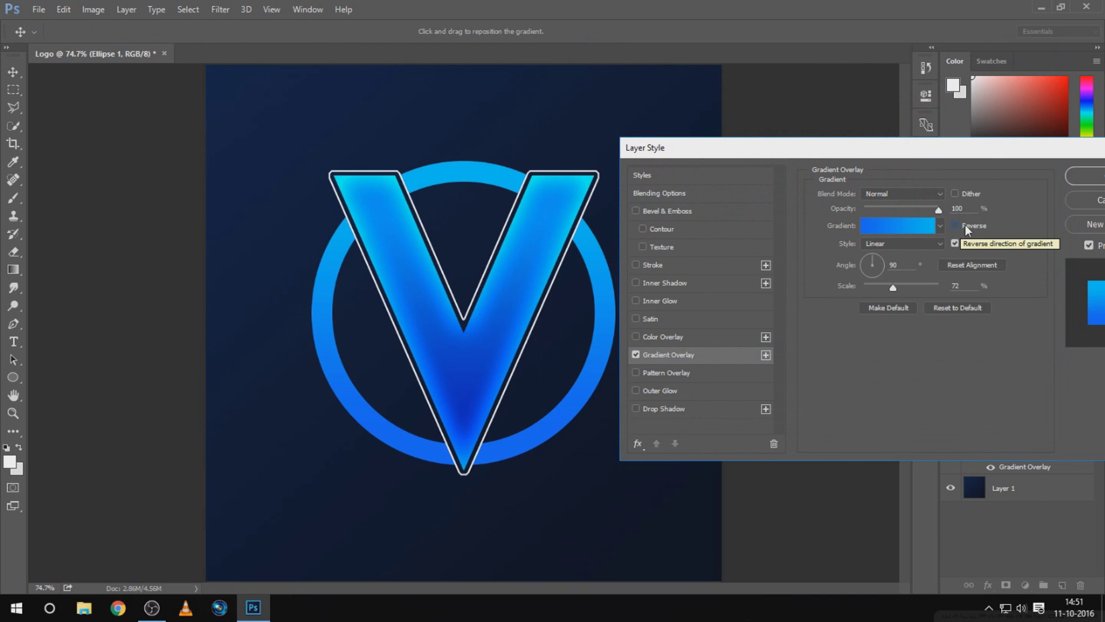
click(959, 225)
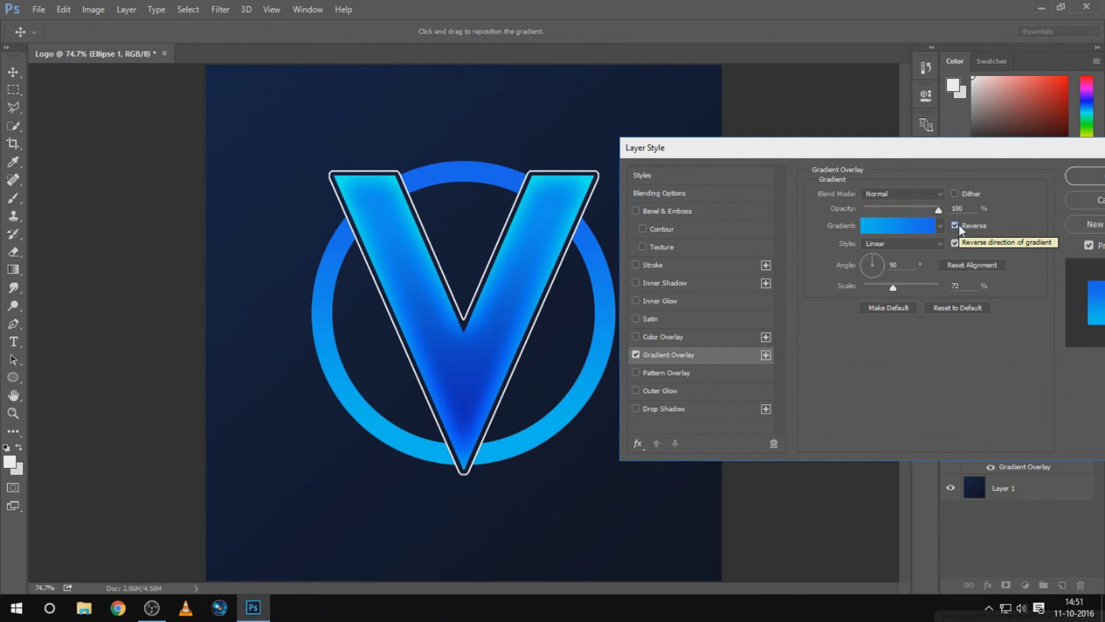
click(959, 224)
drag(1032, 151, 945, 165)
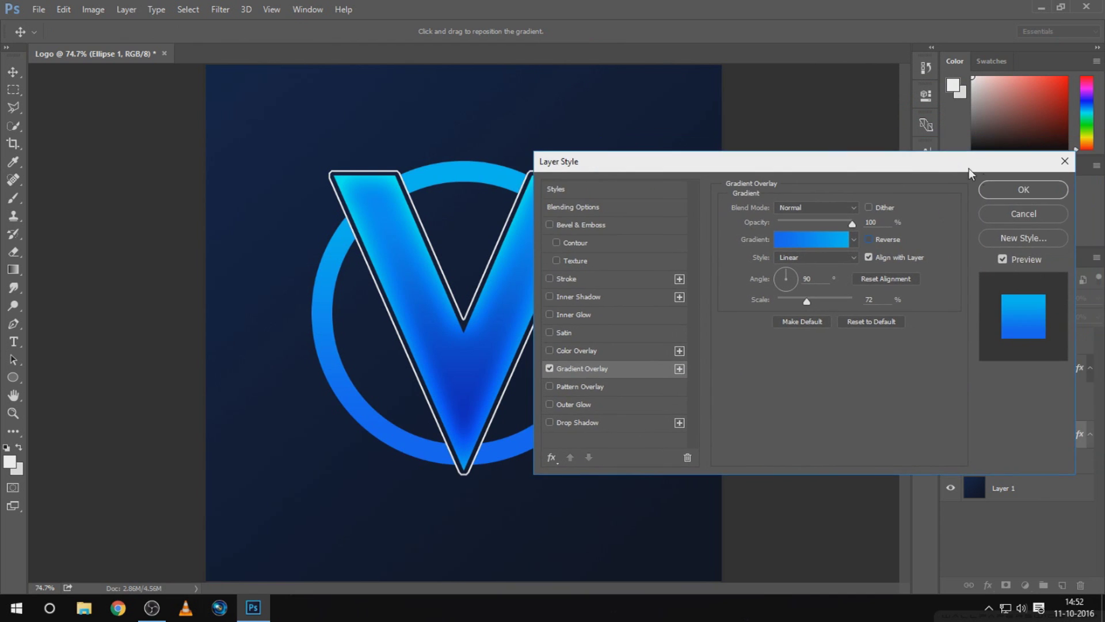
click(1024, 192)
Step: Apply the same gradient overlay to the v copy outline
right_click(1016, 343)
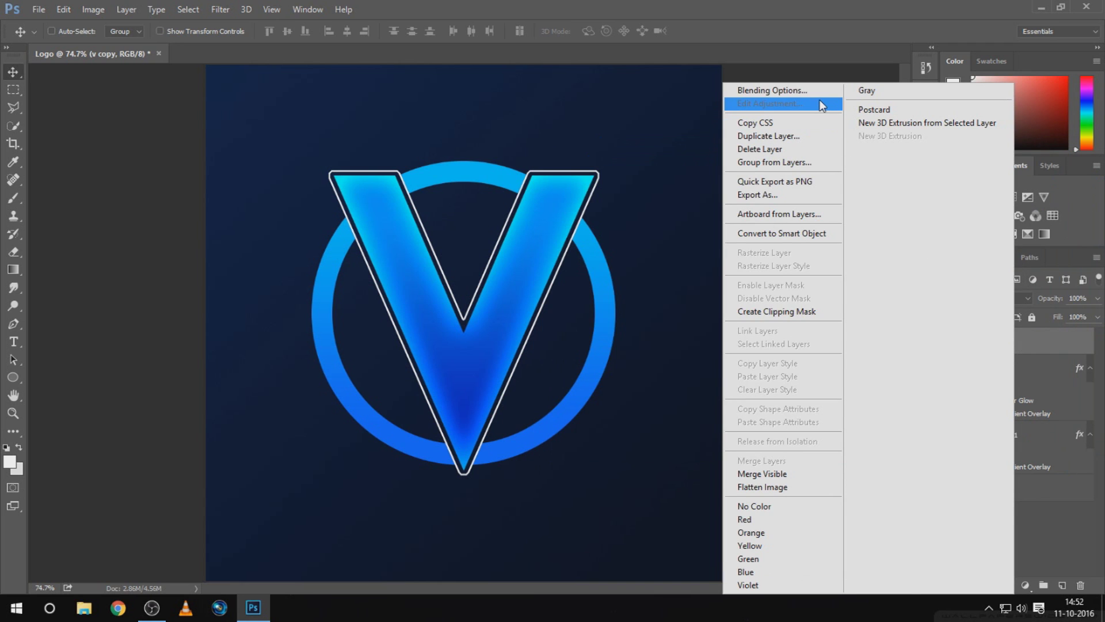
click(805, 91)
click(580, 368)
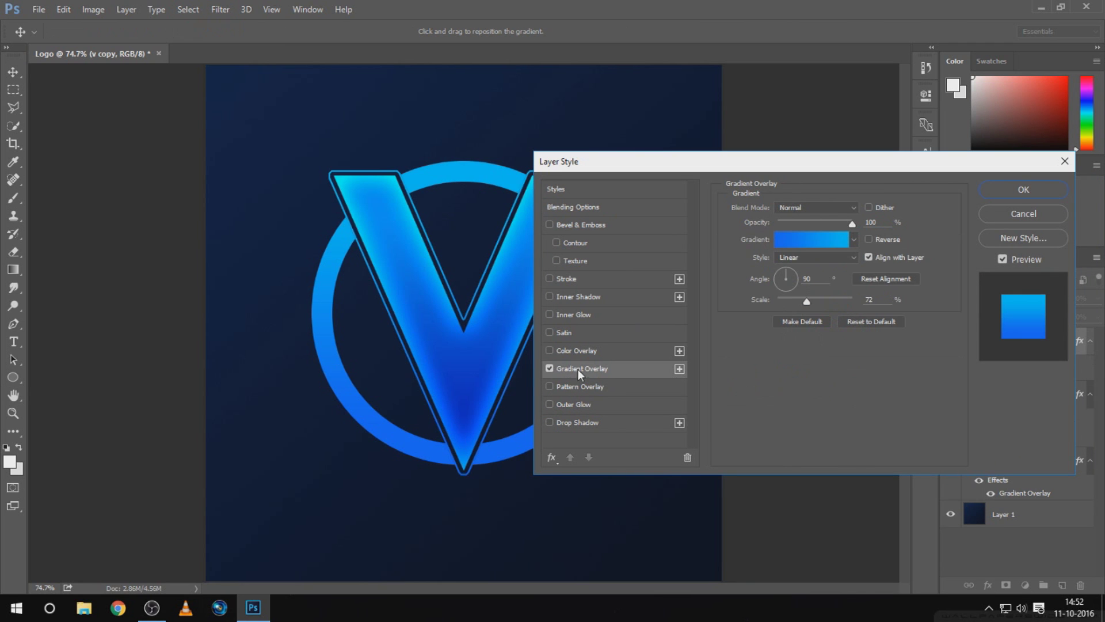
click(1004, 184)
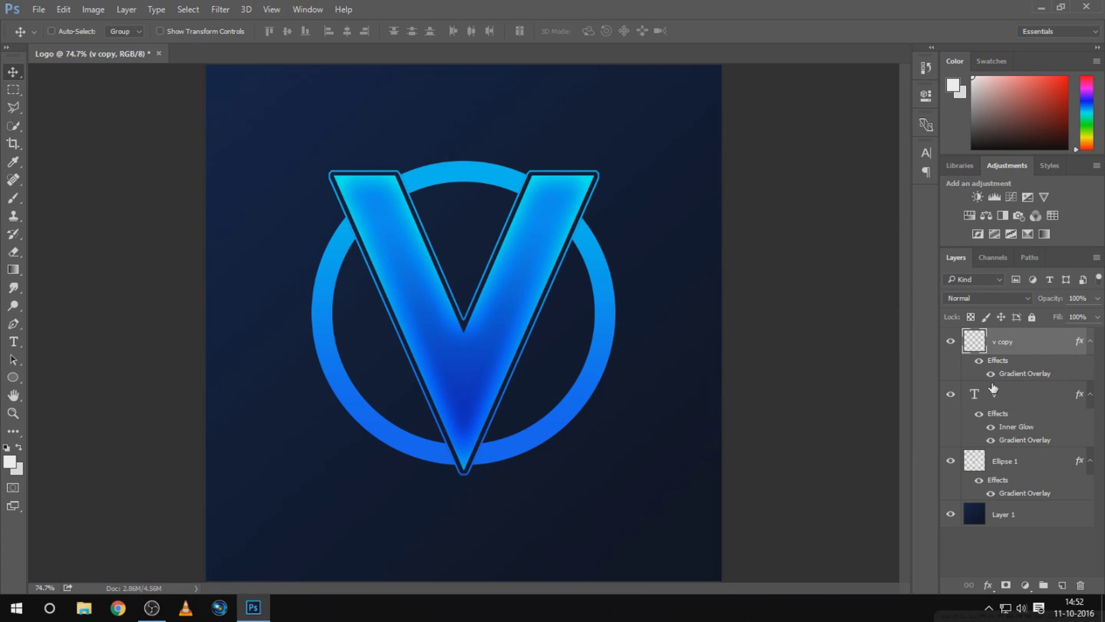
shift+click(1012, 462)
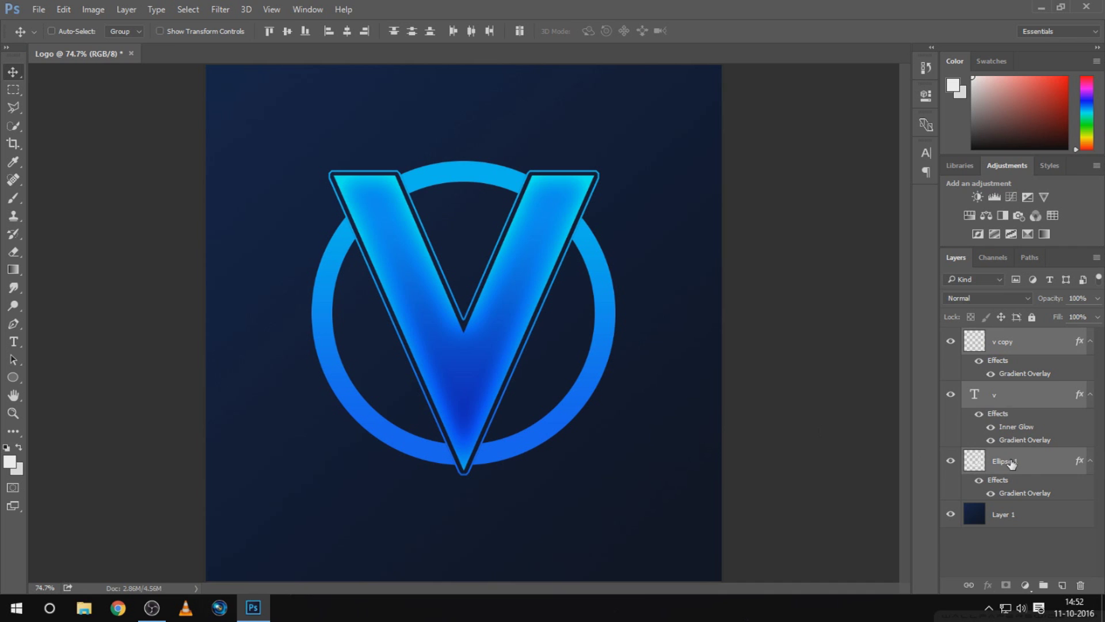
Step: Scale the V and ring up about 114%, shift them slightly higher, then begin Save As
key(ctrl+t)
drag(615, 475, 646, 521)
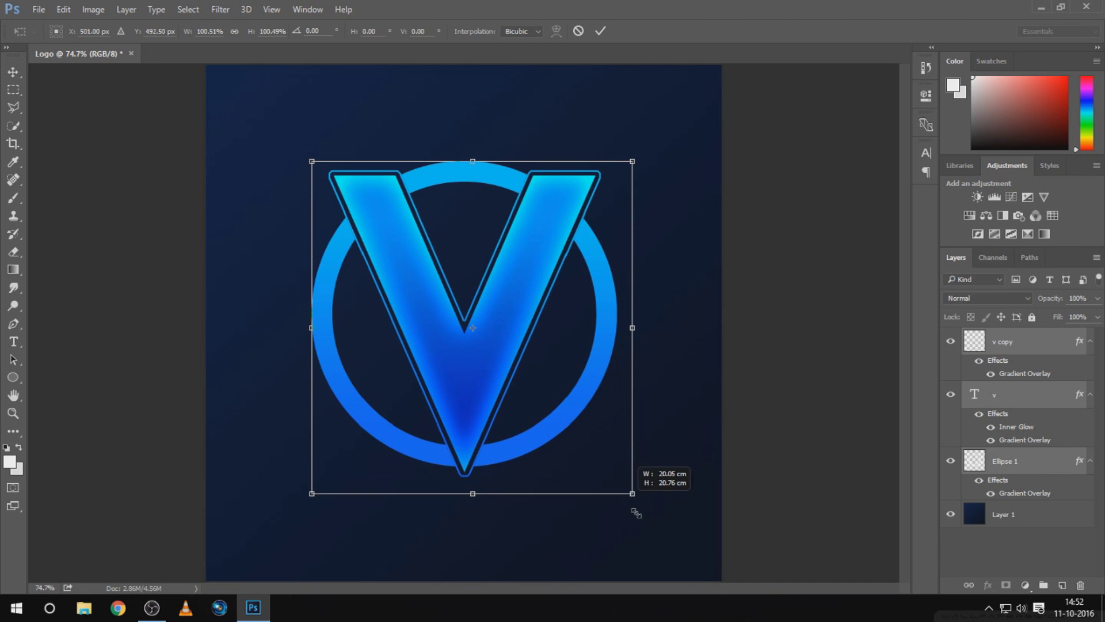
mouse_move(593, 446)
mouse_down()
mouse_move(556, 426)
mouse_move(571, 429)
mouse_up()
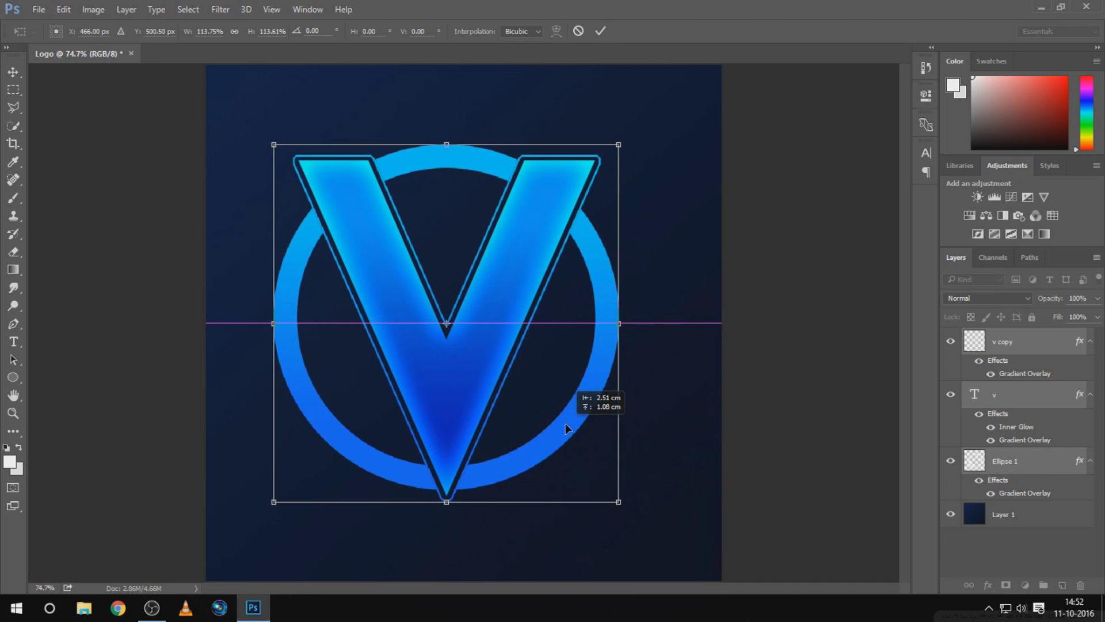
key(Return)
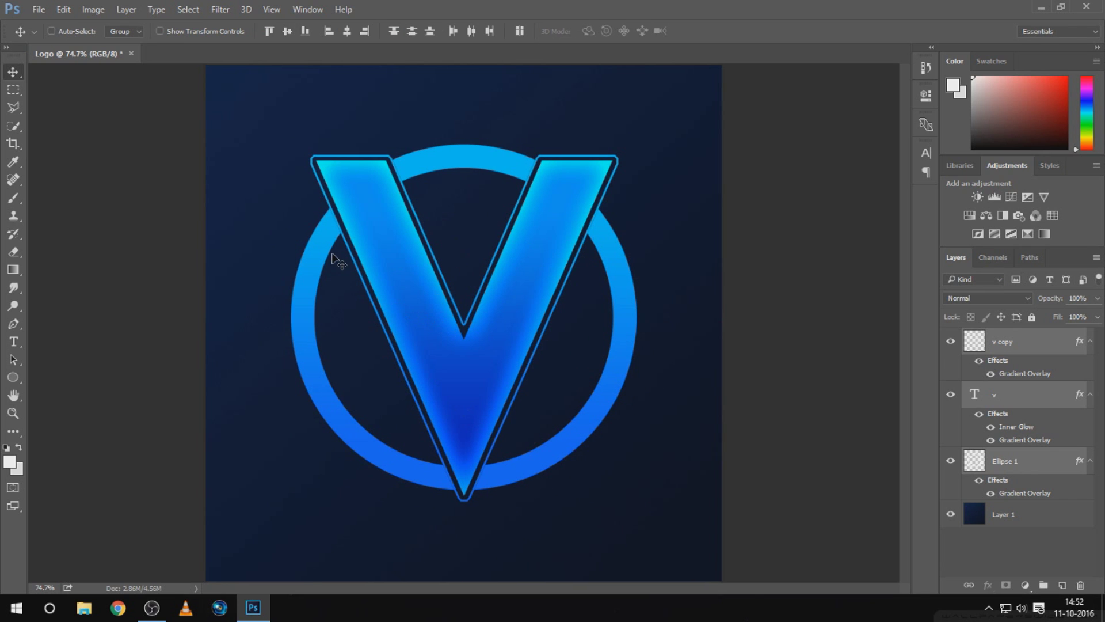
click(38, 9)
click(67, 161)
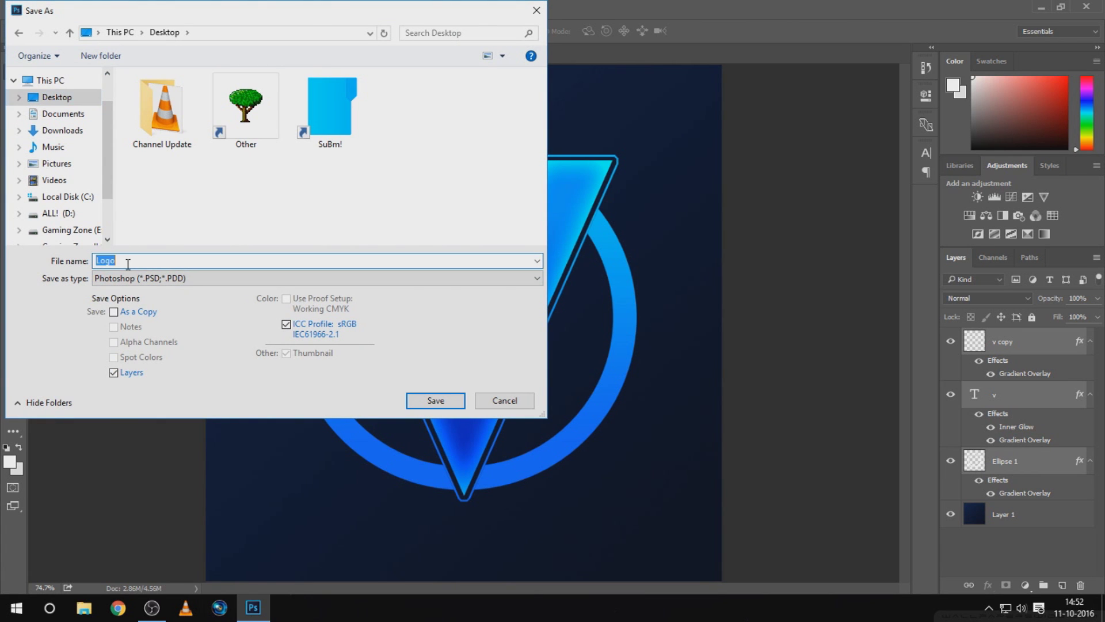
Step: Save the logo to the Desktop as 'Logo' in JPEG format at Quality 12 Maximum
click(153, 279)
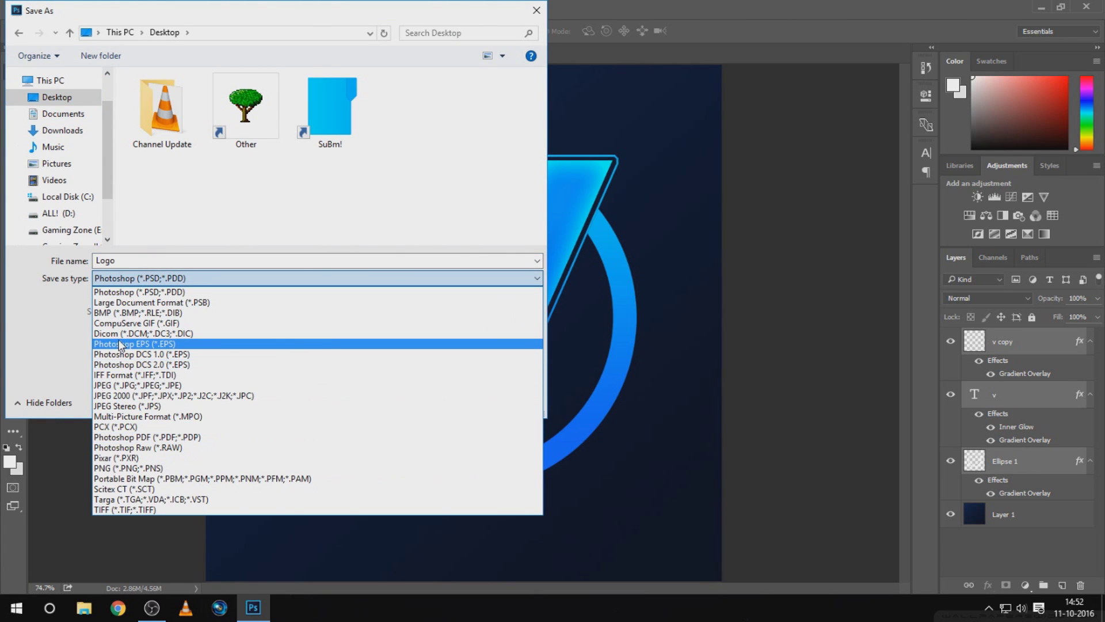
click(118, 385)
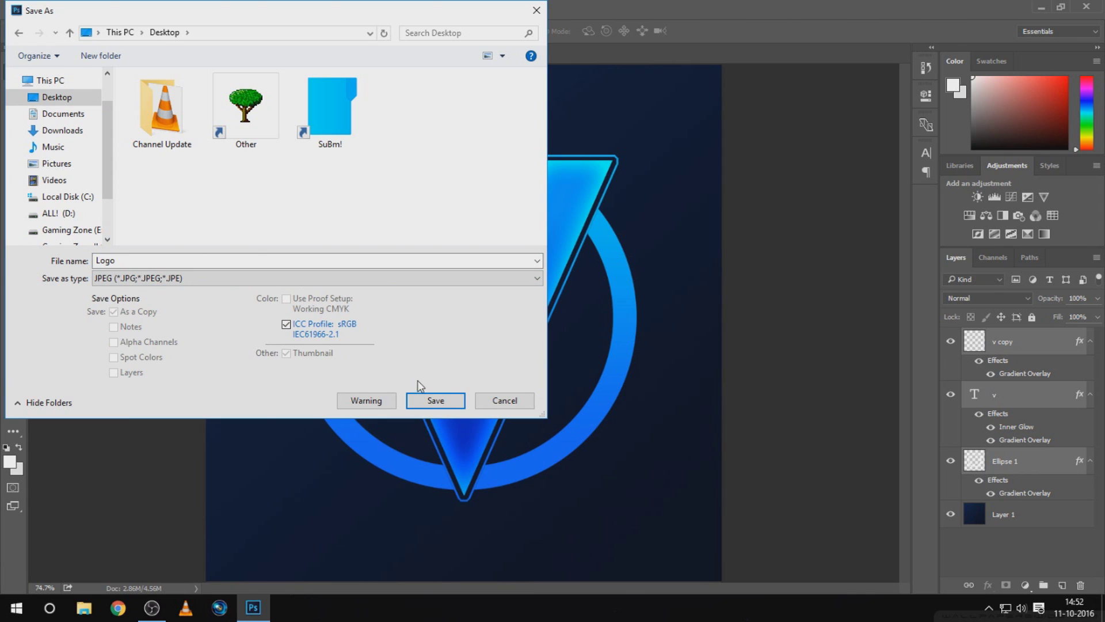
click(434, 400)
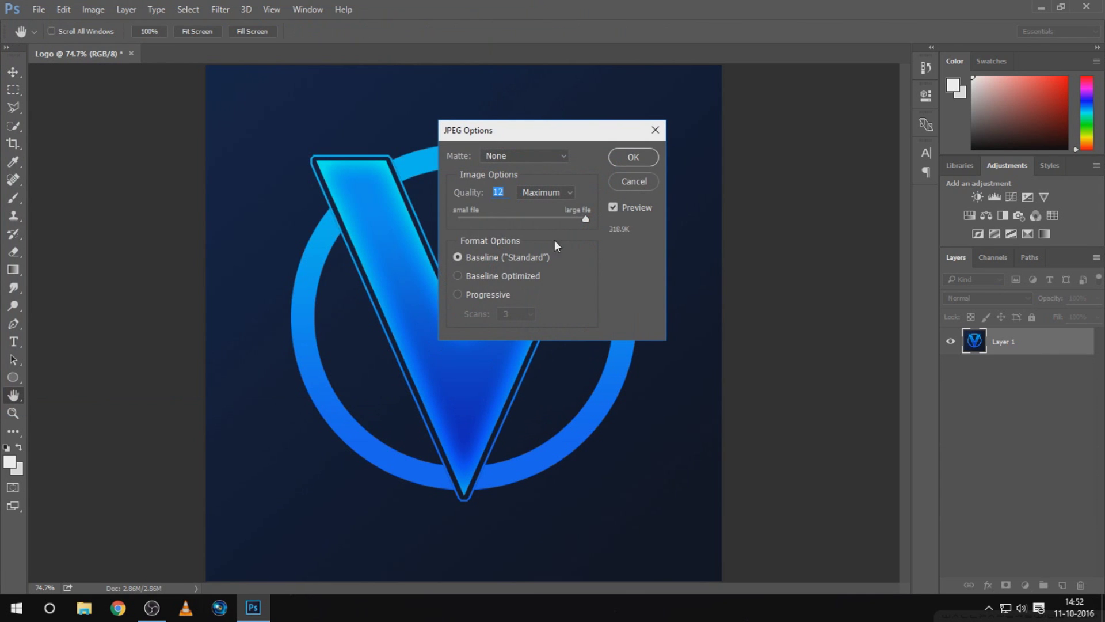
click(633, 157)
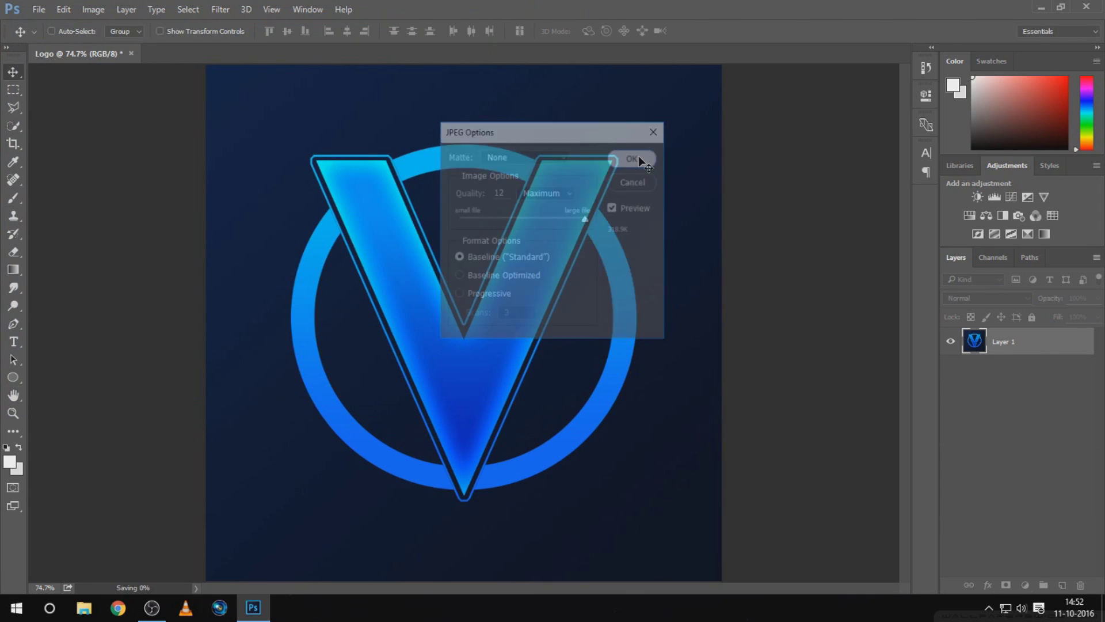